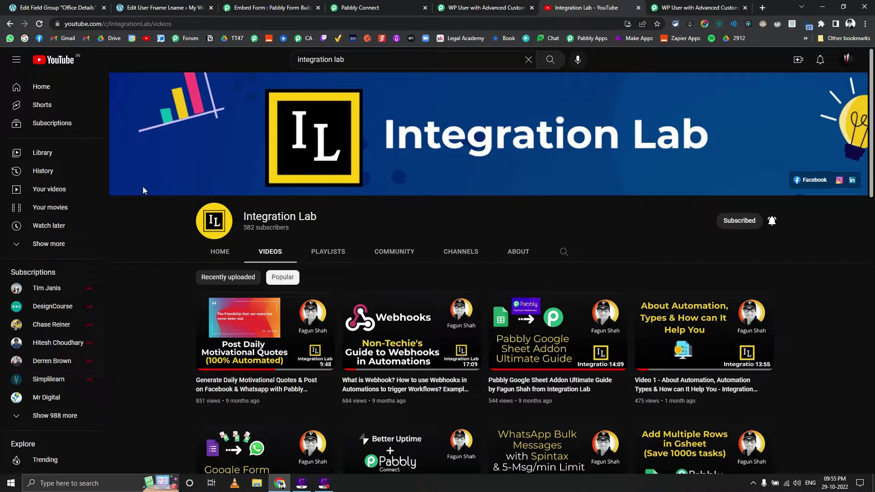
Step: Compare the user's Office Details values against the ACF Office Details field group
{"action": "left_click", "coordinate": [159, 9]}
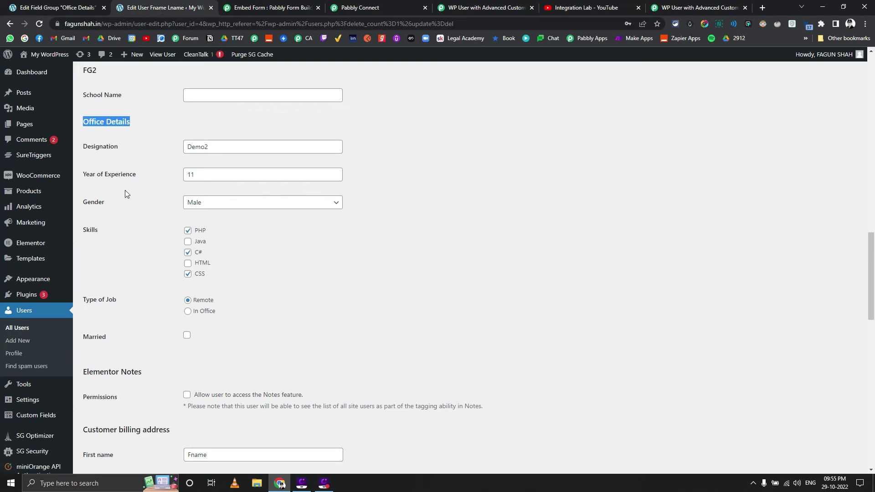
{"action": "scroll", "coordinate": [128, 194], "scroll_direction": "up", "scroll_amount": 1}
{"action": "key", "text": "ctrl+shift+Tab"}
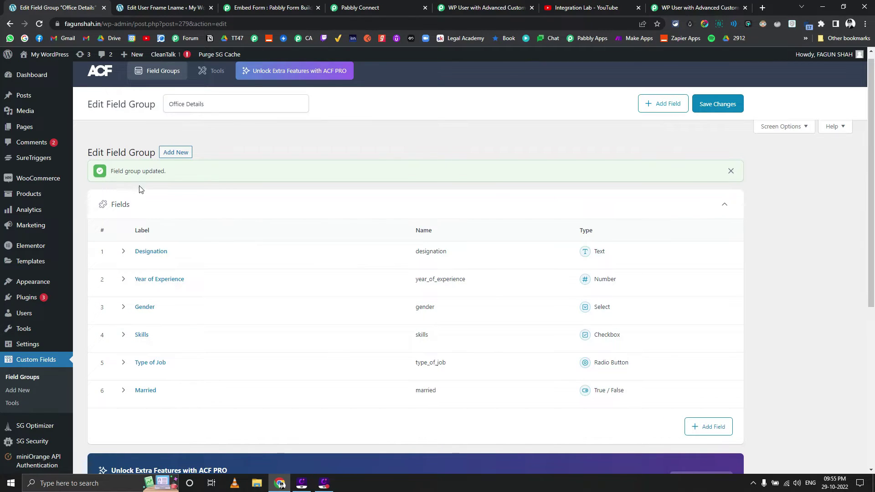
{"action": "left_click", "coordinate": [157, 8]}
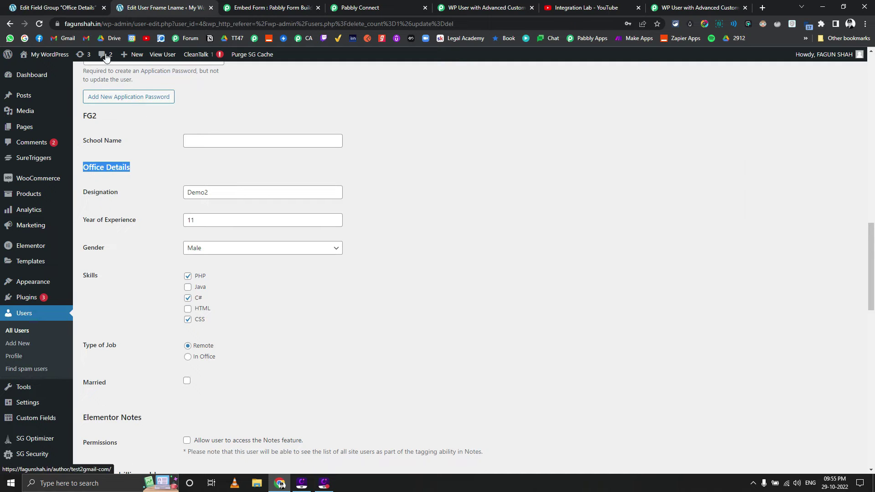
{"action": "key", "text": "ctrl+shift+Tab"}
{"action": "scroll", "coordinate": [164, 280], "scroll_direction": "down", "scroll_amount": 5}
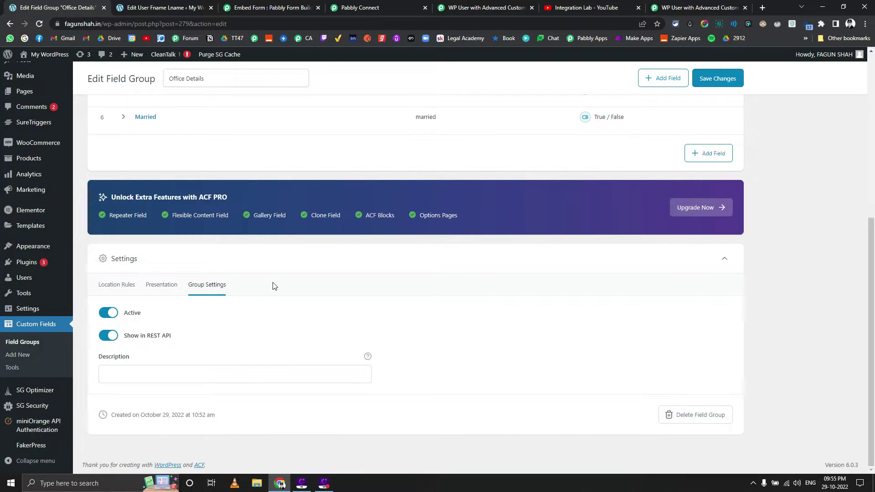
Step: Reload the field group, recheck the user's profile, then show the WP User with Advanced Custom Fields form
{"action": "key", "text": "ctrl+s"}
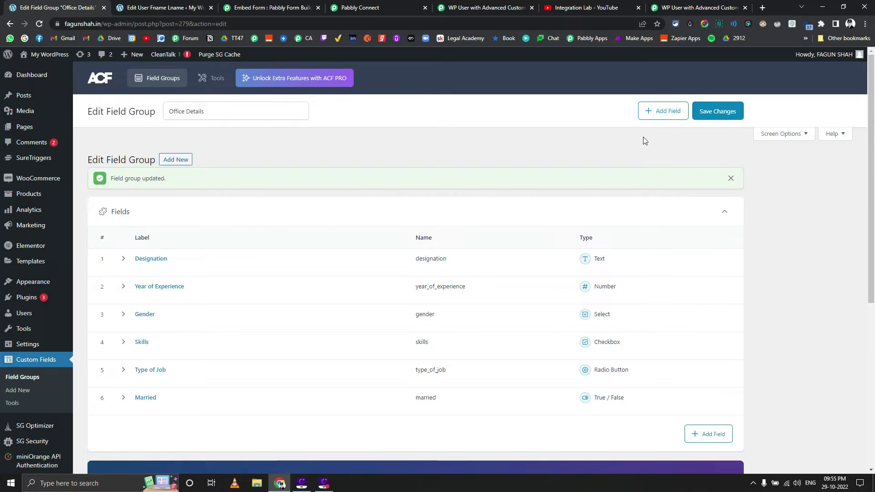
{"action": "left_click", "coordinate": [172, 8]}
{"action": "scroll", "coordinate": [197, 187], "scroll_direction": "down", "scroll_amount": 1}
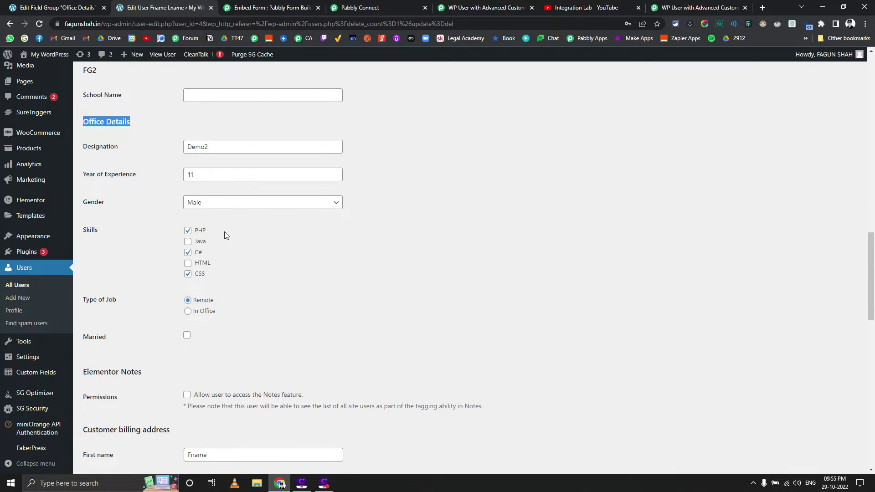
{"action": "scroll", "coordinate": [225, 232], "scroll_direction": "up", "scroll_amount": 6}
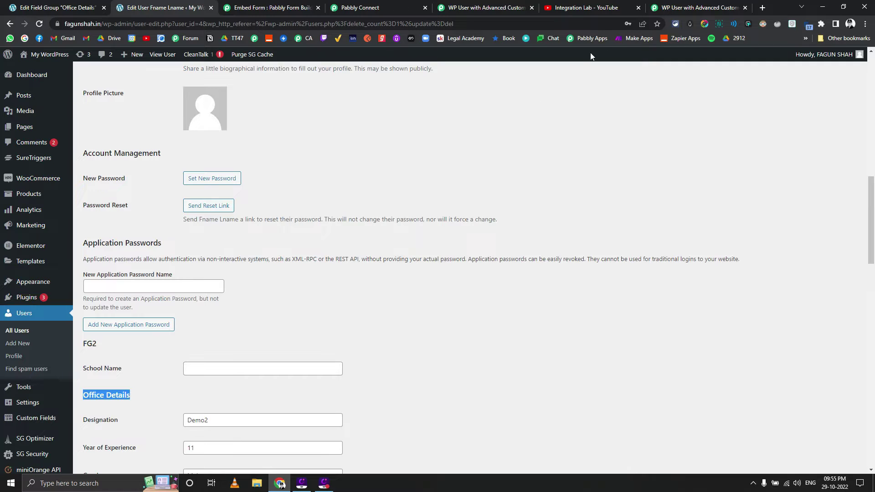
{"action": "left_click", "coordinate": [665, 9]}
{"action": "scroll", "coordinate": [280, 204], "scroll_direction": "up", "scroll_amount": 6}
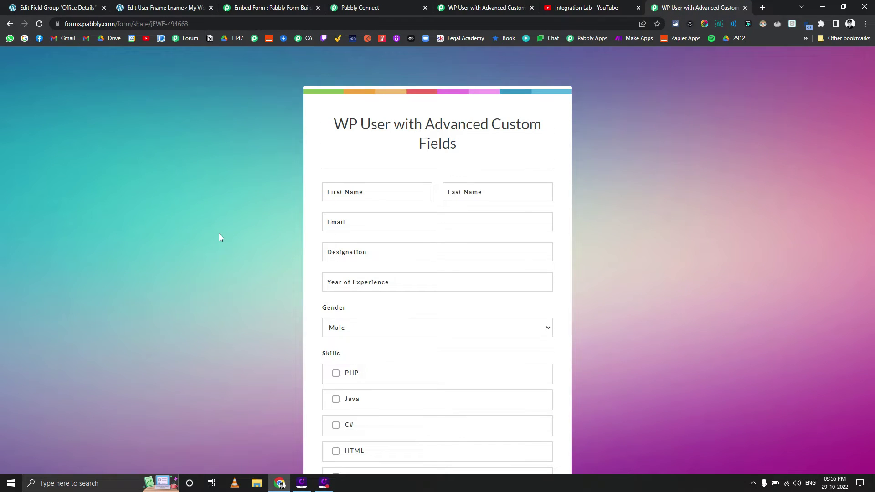
Step: Expand the webhook's captured response and select the Skills value ["PHP","C#","CSS"]
{"action": "left_click", "coordinate": [384, 4]}
{"action": "scroll", "coordinate": [195, 227], "scroll_direction": "down", "scroll_amount": 2}
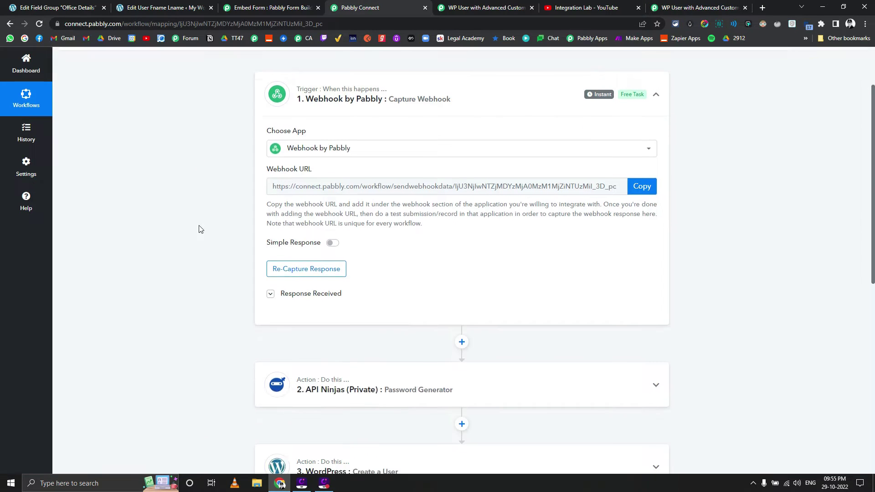
{"action": "left_click", "coordinate": [293, 287]}
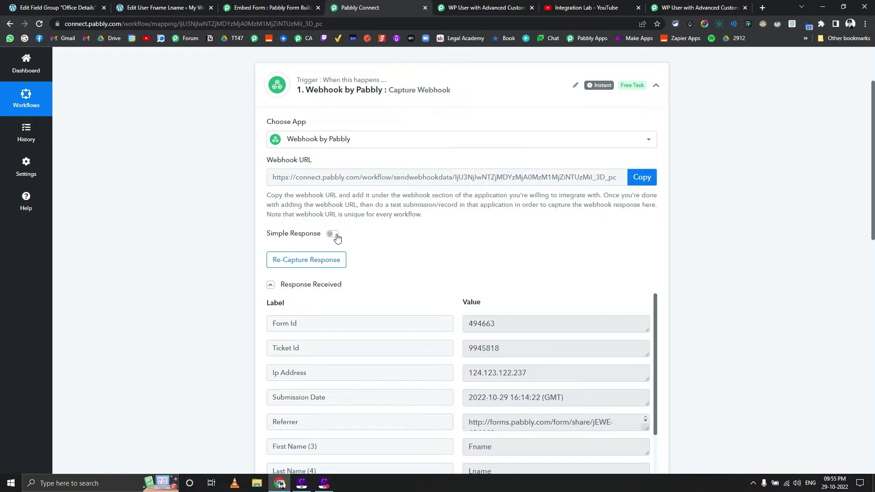
{"action": "scroll", "coordinate": [200, 269], "scroll_direction": "down", "scroll_amount": 2}
{"action": "scroll", "coordinate": [489, 312], "scroll_direction": "down", "scroll_amount": 3}
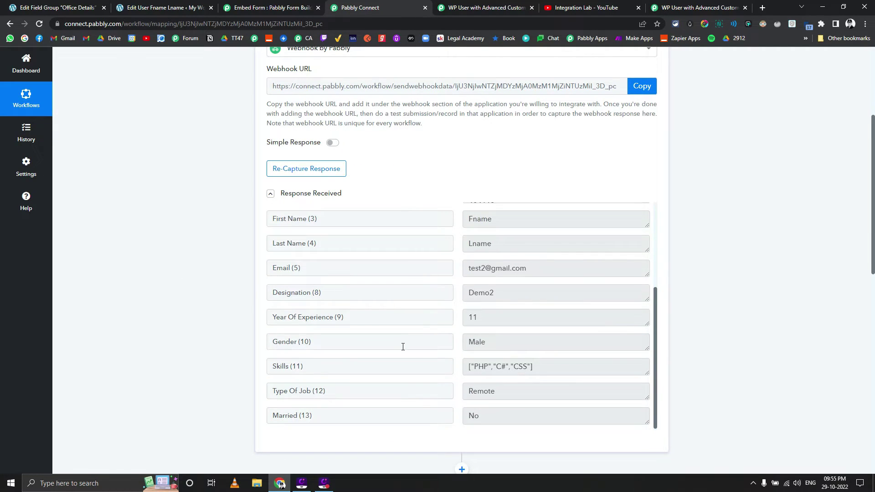
{"action": "left_click_drag", "start_coordinate": [537, 369], "coordinate": [468, 367]}
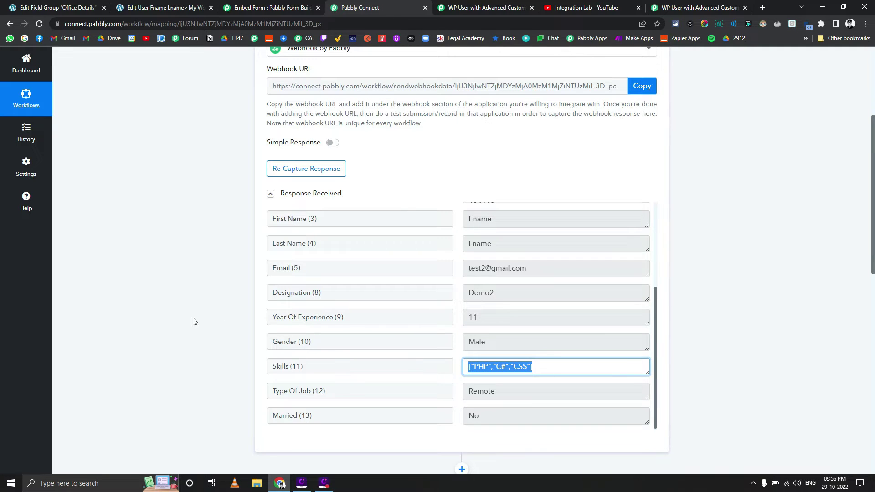
{"action": "mouse_move", "coordinate": [318, 152]}
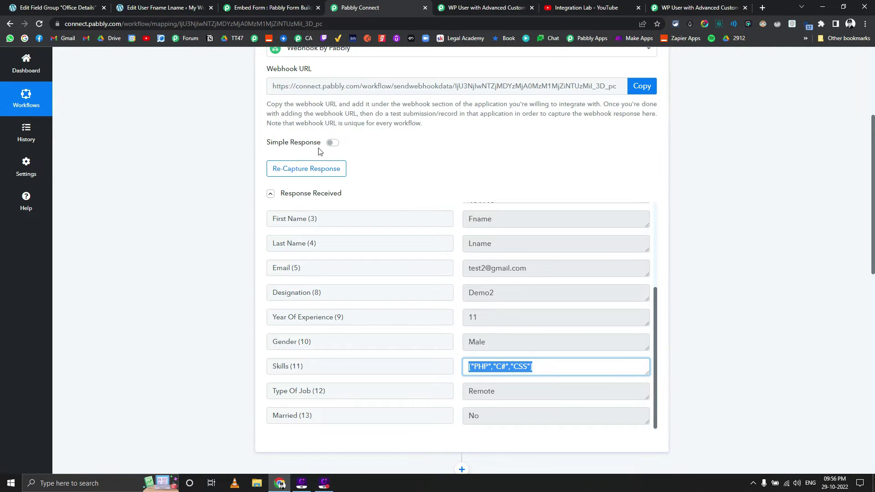
{"action": "scroll", "coordinate": [182, 225], "scroll_direction": "down", "scroll_amount": 3}
{"action": "scroll", "coordinate": [182, 225], "scroll_direction": "down", "scroll_amount": 4}
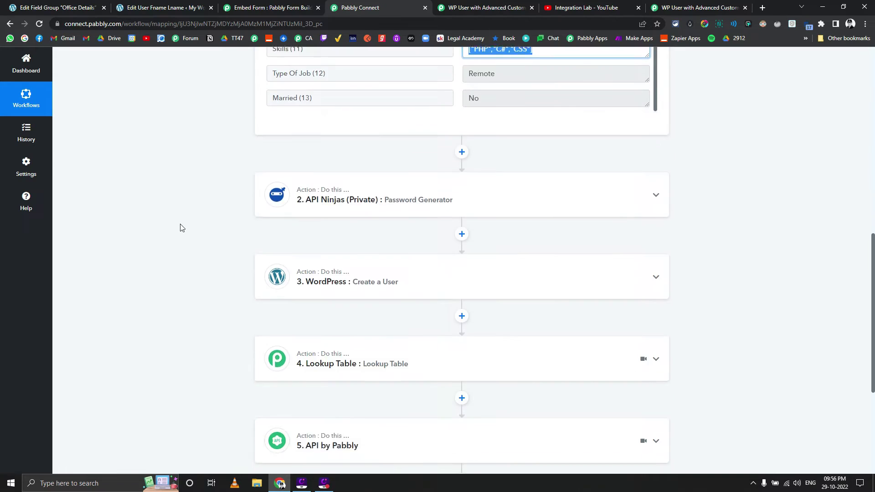
Step: Expand the API Ninjas Password Generator step (length 16) and view its Random Password response
{"action": "left_click", "coordinate": [319, 199]}
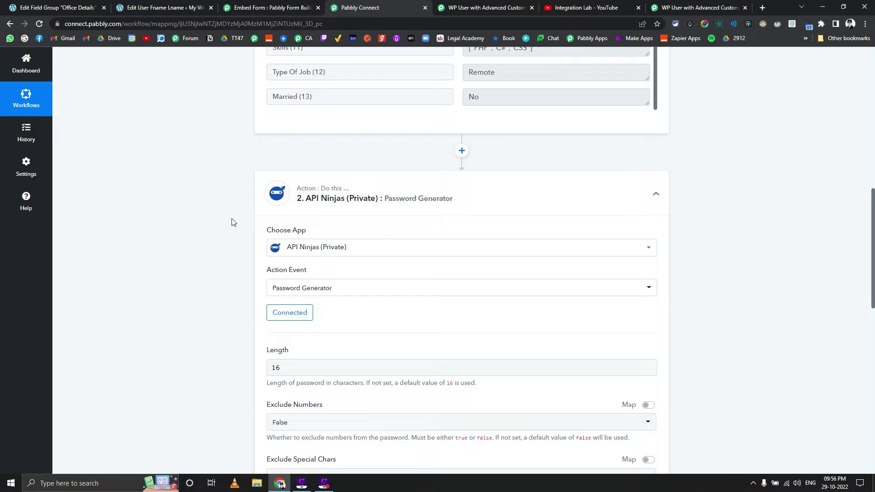
{"action": "scroll", "coordinate": [198, 231], "scroll_direction": "down", "scroll_amount": 1}
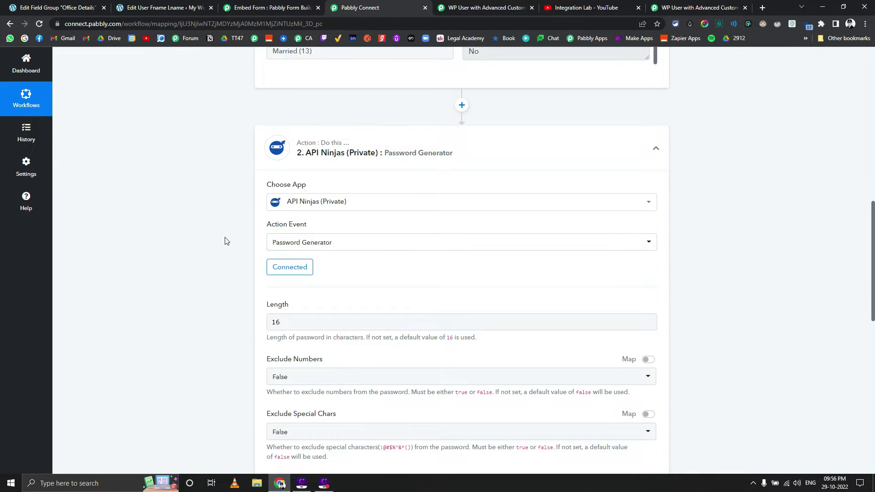
{"action": "scroll", "coordinate": [226, 241], "scroll_direction": "down", "scroll_amount": 5}
{"action": "left_click", "coordinate": [288, 272]}
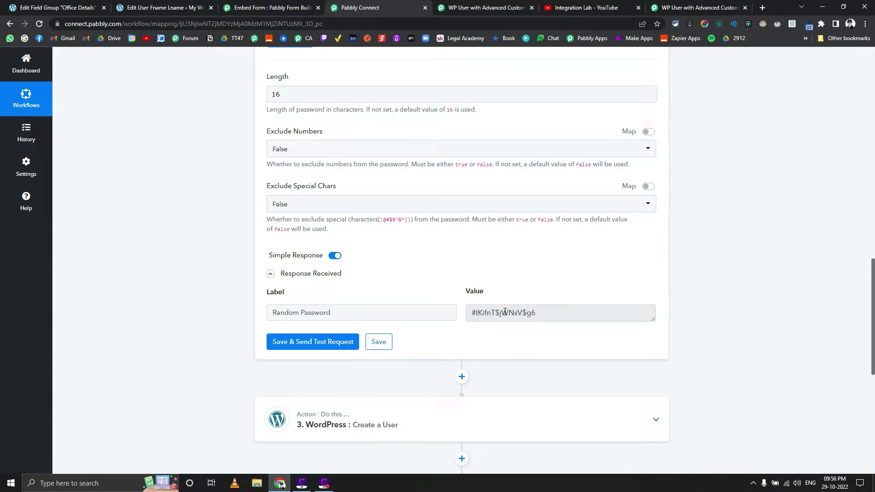
{"action": "scroll", "coordinate": [222, 305], "scroll_direction": "down", "scroll_amount": 3}
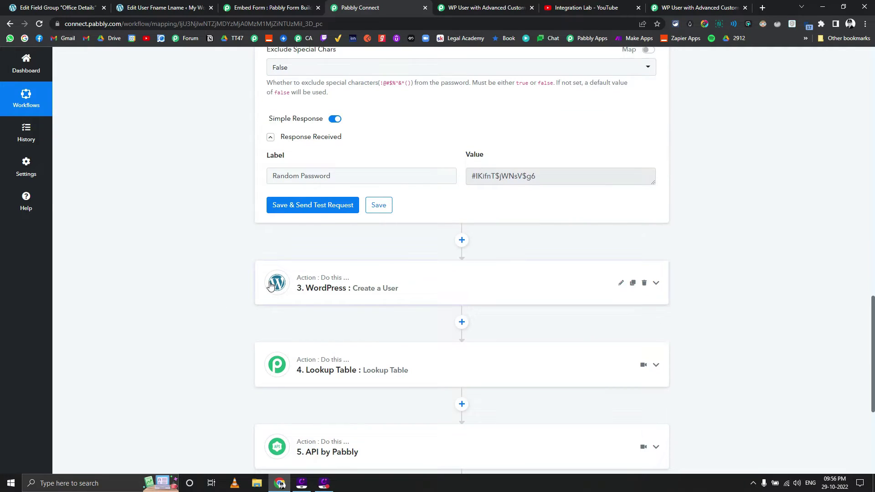
Step: Expand the WordPress Create a User step and review the created user's response
{"action": "left_click", "coordinate": [342, 299]}
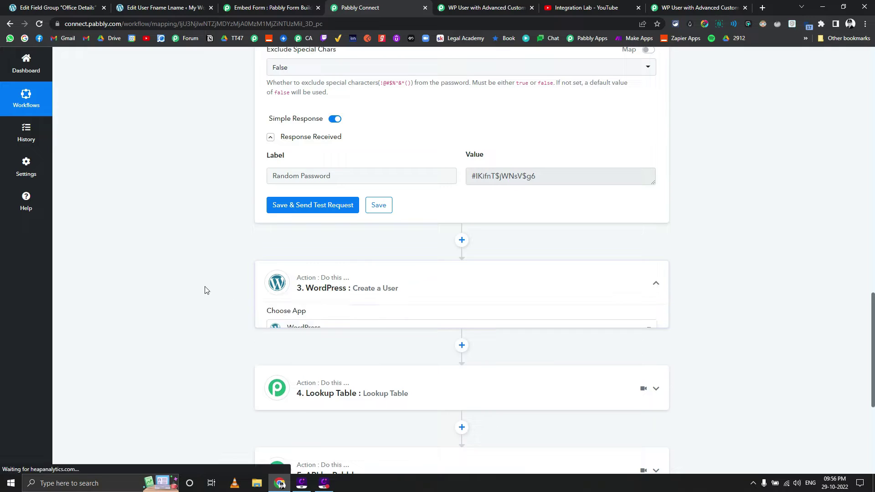
{"action": "scroll", "coordinate": [195, 286], "scroll_direction": "down", "scroll_amount": 2}
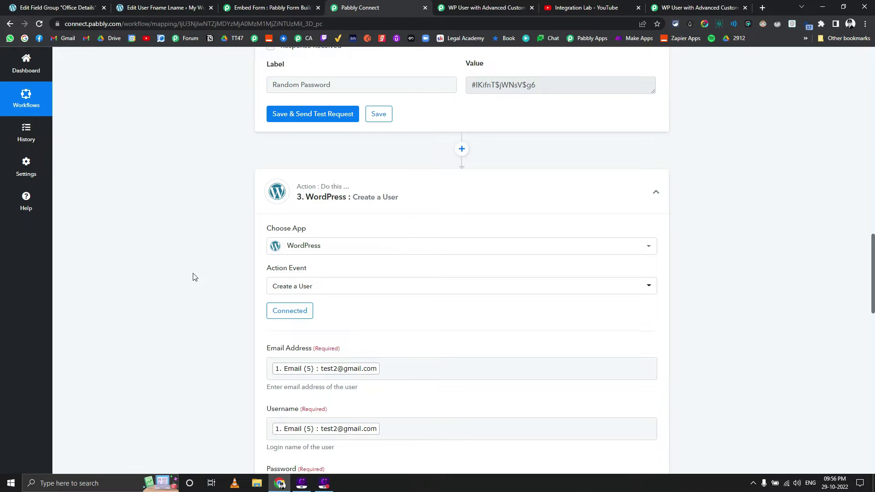
{"action": "scroll", "coordinate": [194, 276], "scroll_direction": "down", "scroll_amount": 2}
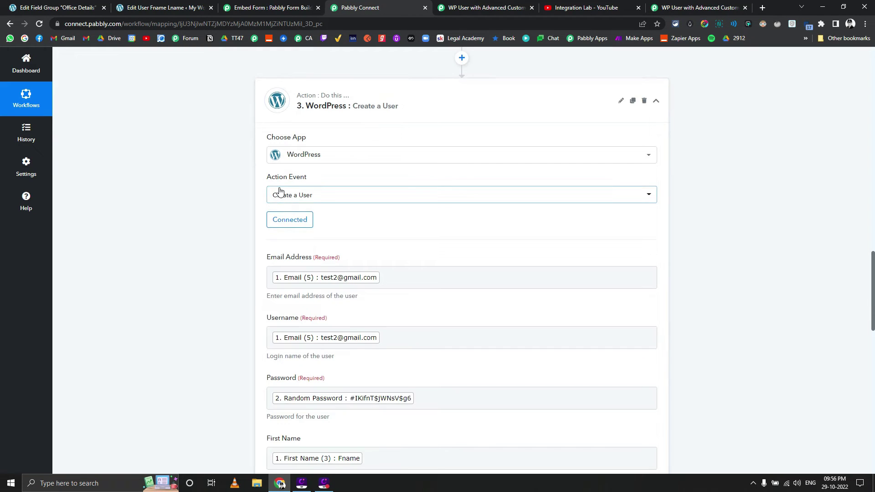
{"action": "scroll", "coordinate": [235, 212], "scroll_direction": "down", "scroll_amount": 10}
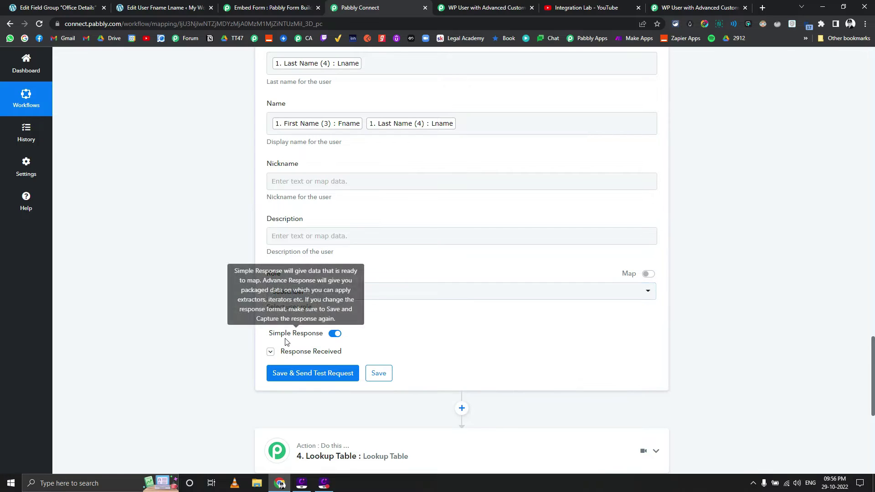
{"action": "left_click", "coordinate": [287, 351]}
{"action": "scroll", "coordinate": [381, 249], "scroll_direction": "down", "scroll_amount": 3}
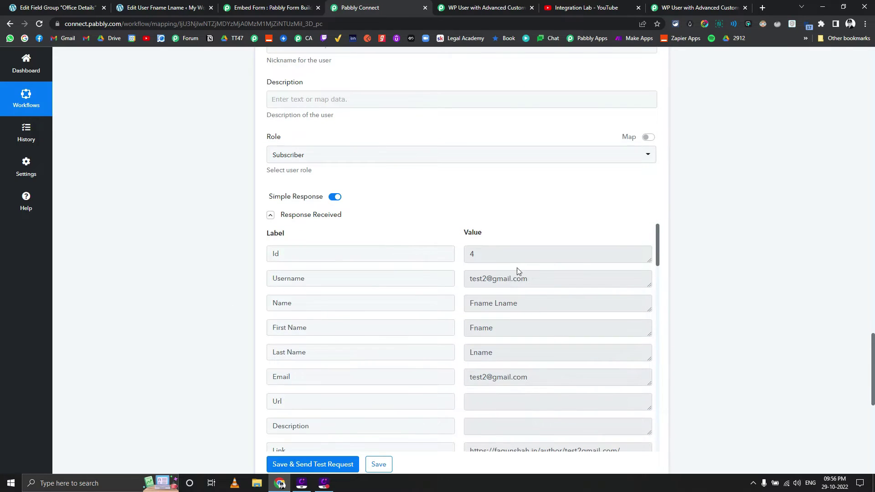
{"action": "scroll", "coordinate": [560, 367], "scroll_direction": "down", "scroll_amount": 10}
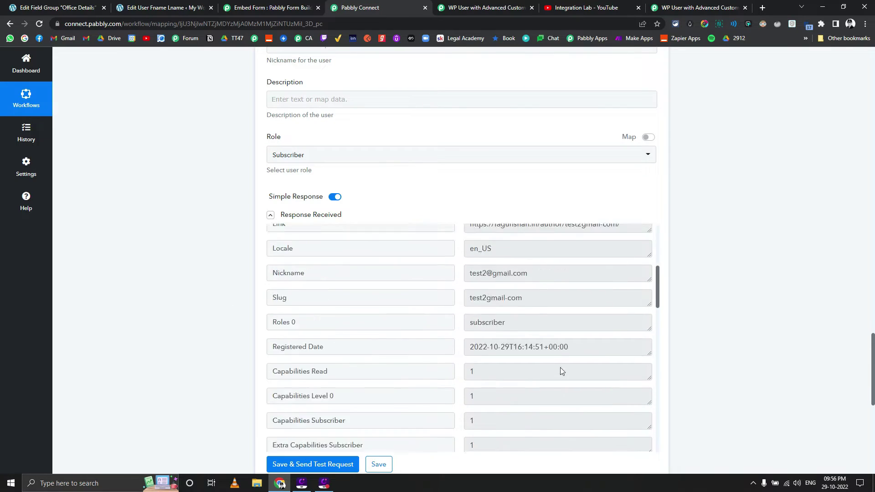
{"action": "scroll", "coordinate": [473, 362], "scroll_direction": "down", "scroll_amount": 10}
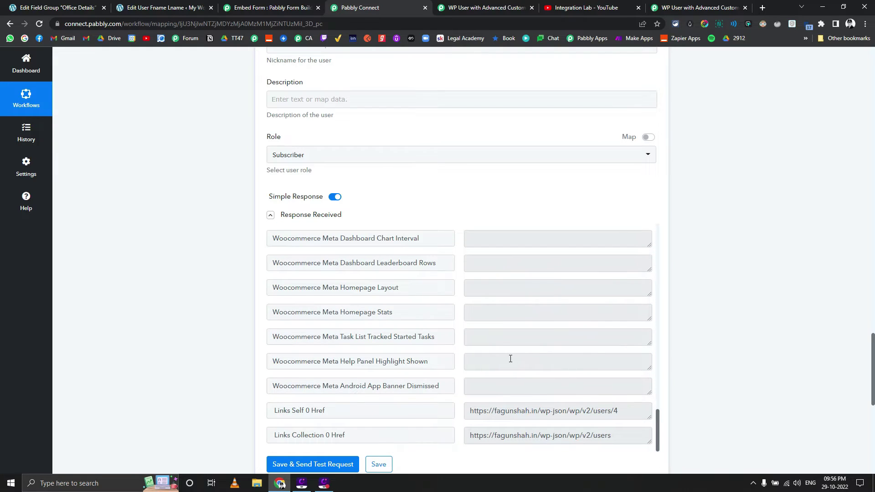
{"action": "scroll", "coordinate": [510, 358], "scroll_direction": "up", "scroll_amount": 15}
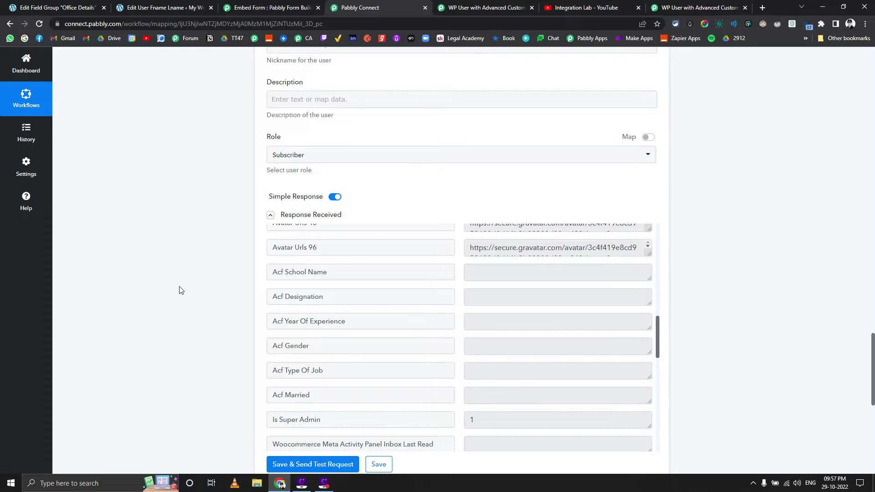
Step: Expand the API by Pabbly step showing the POST Custom Request for user Id 4
{"action": "scroll", "coordinate": [180, 290], "scroll_direction": "down", "scroll_amount": 4}
{"action": "scroll", "coordinate": [180, 290], "scroll_direction": "down", "scroll_amount": 3}
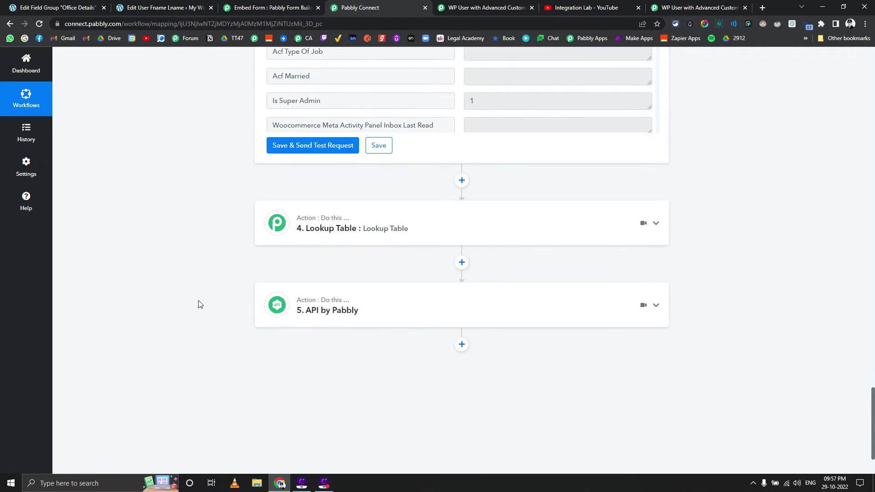
{"action": "left_click", "coordinate": [313, 310]}
{"action": "scroll", "coordinate": [176, 307], "scroll_direction": "down", "scroll_amount": 4}
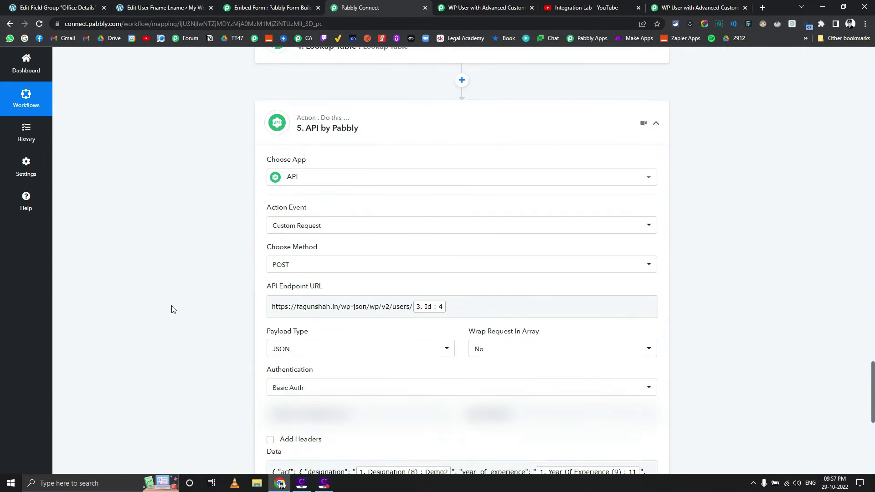
{"action": "left_click", "coordinate": [322, 305]}
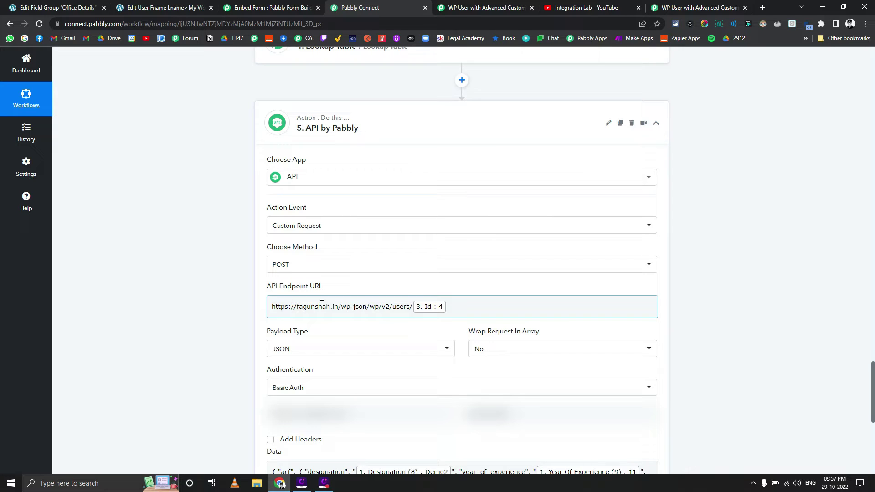
{"action": "left_click", "coordinate": [263, 291]}
{"action": "left_click_drag", "start_coordinate": [338, 308], "coordinate": [294, 306]}
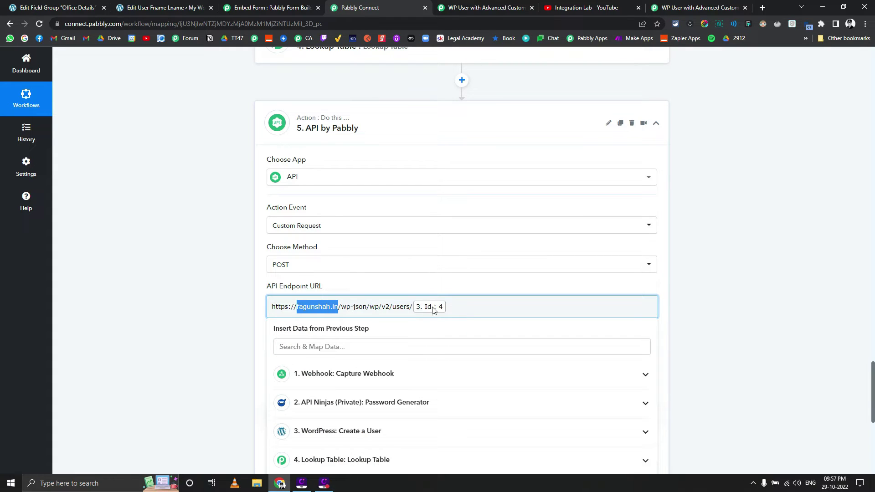
{"action": "left_click", "coordinate": [244, 297]}
{"action": "scroll", "coordinate": [211, 295], "scroll_direction": "down", "scroll_amount": 2}
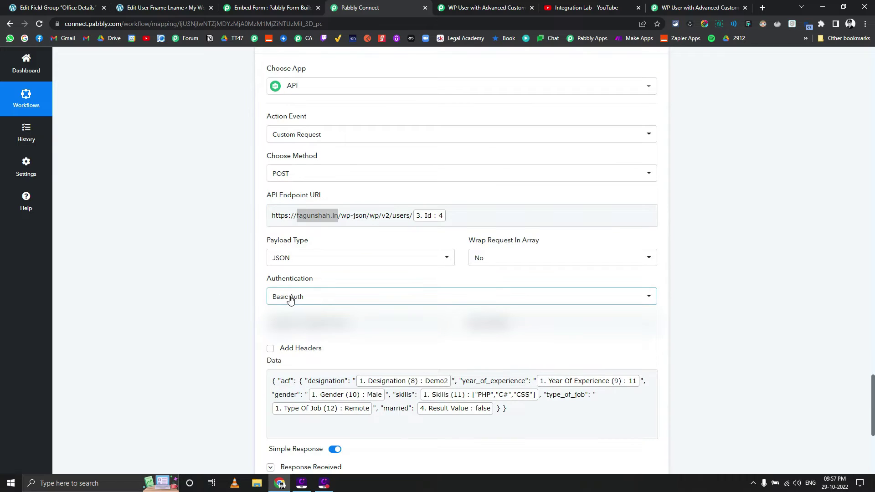
{"action": "left_click", "coordinate": [308, 320]}
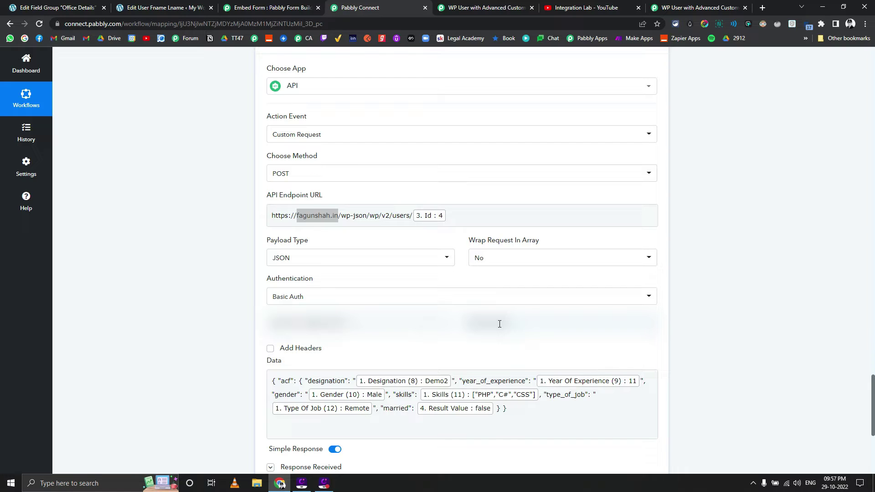
{"action": "scroll", "coordinate": [216, 290], "scroll_direction": "up", "scroll_amount": 15}
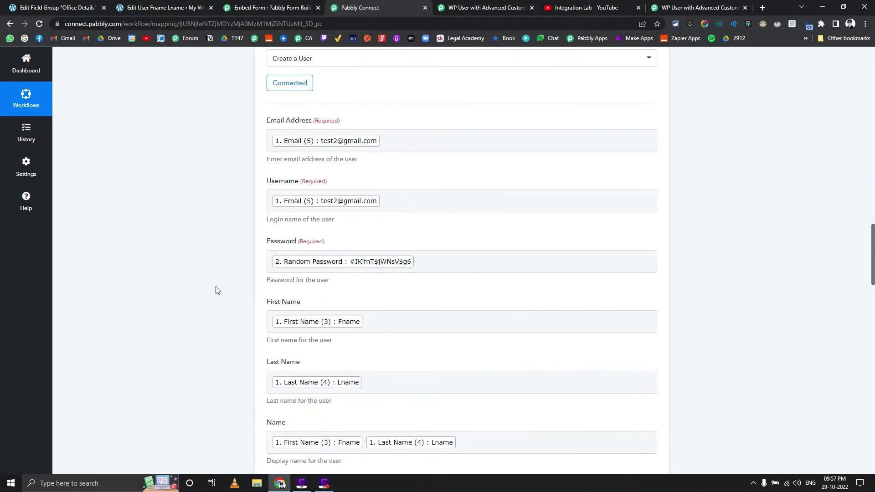
{"action": "scroll", "coordinate": [217, 290], "scroll_direction": "up", "scroll_amount": 9}
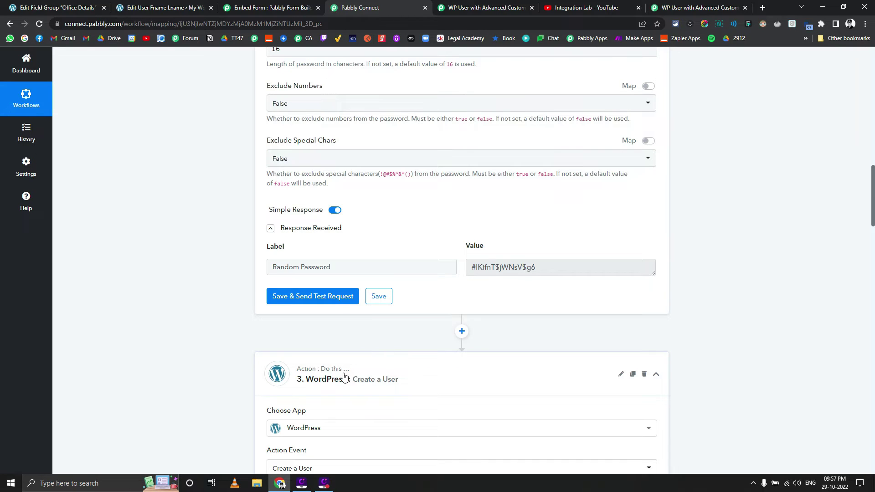
{"action": "scroll", "coordinate": [348, 371], "scroll_direction": "down", "scroll_amount": 3}
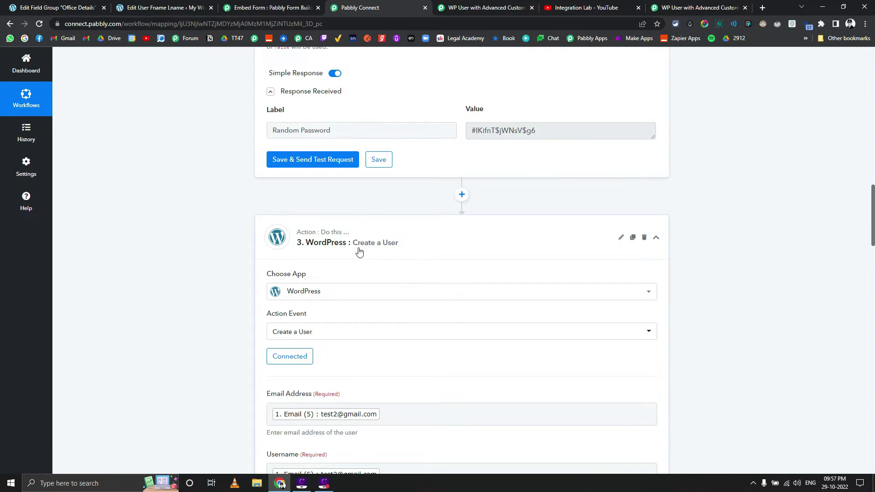
{"action": "scroll", "coordinate": [359, 252], "scroll_direction": "down", "scroll_amount": 20}
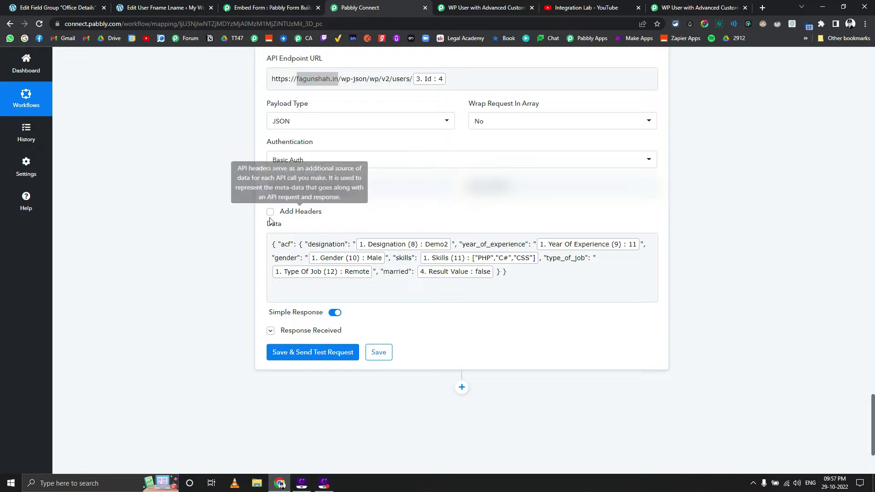
{"action": "left_click", "coordinate": [317, 244]}
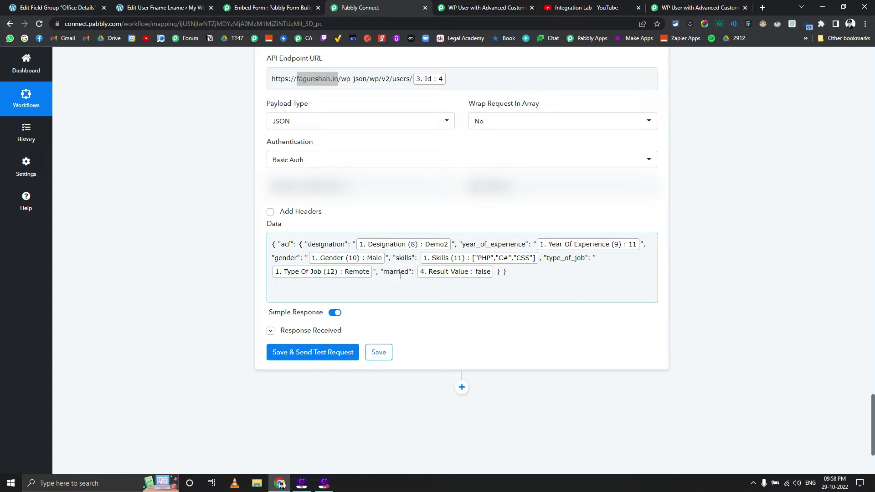
{"action": "left_click", "coordinate": [68, 7]}
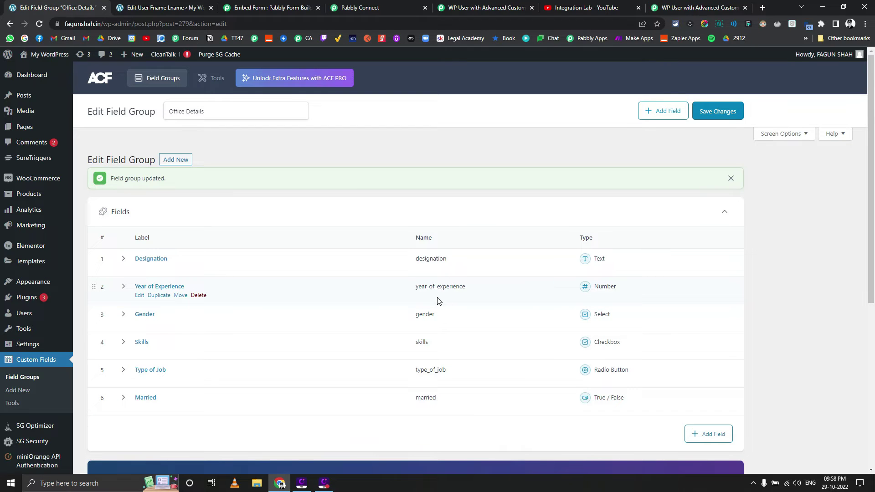
{"action": "left_click", "coordinate": [358, 6]}
{"action": "scroll", "coordinate": [216, 178], "scroll_direction": "up", "scroll_amount": 5}
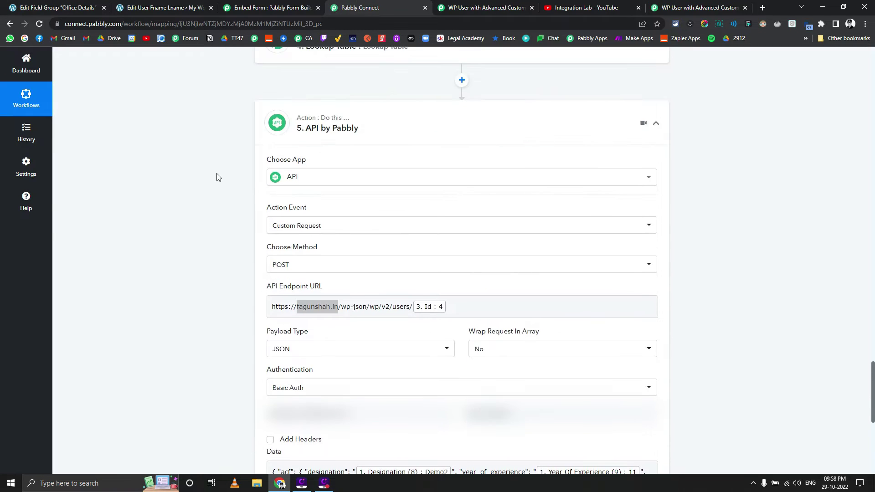
Step: Review the Lookup Table's Married Yes/No to true/false rows and highlight its Result Value false
{"action": "scroll", "coordinate": [217, 178], "scroll_direction": "up", "scroll_amount": 2}
{"action": "left_click", "coordinate": [338, 236]}
{"action": "scroll", "coordinate": [211, 227], "scroll_direction": "down", "scroll_amount": 2}
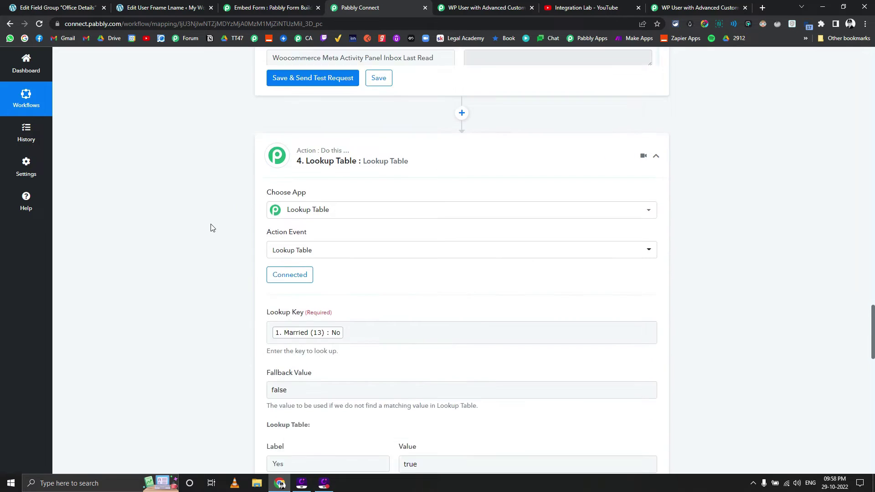
{"action": "scroll", "coordinate": [212, 227], "scroll_direction": "down", "scroll_amount": 3}
{"action": "scroll", "coordinate": [220, 228], "scroll_direction": "up", "scroll_amount": 3}
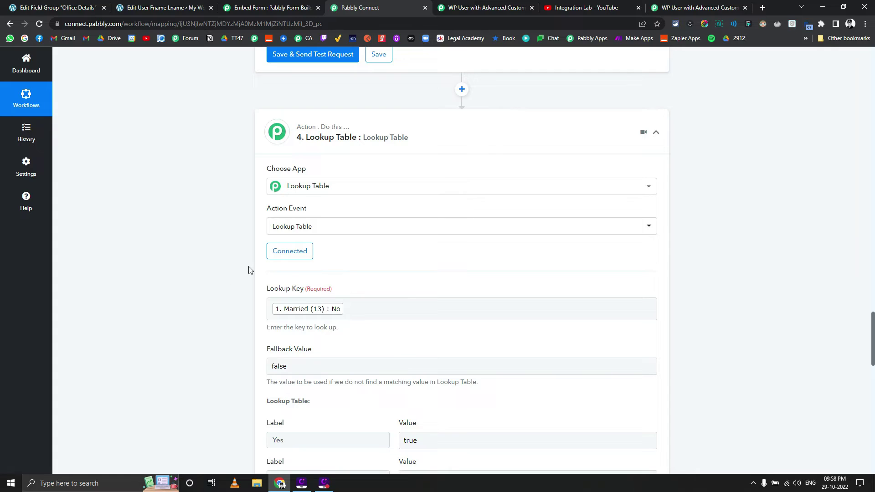
{"action": "scroll", "coordinate": [248, 270], "scroll_direction": "down", "scroll_amount": 4}
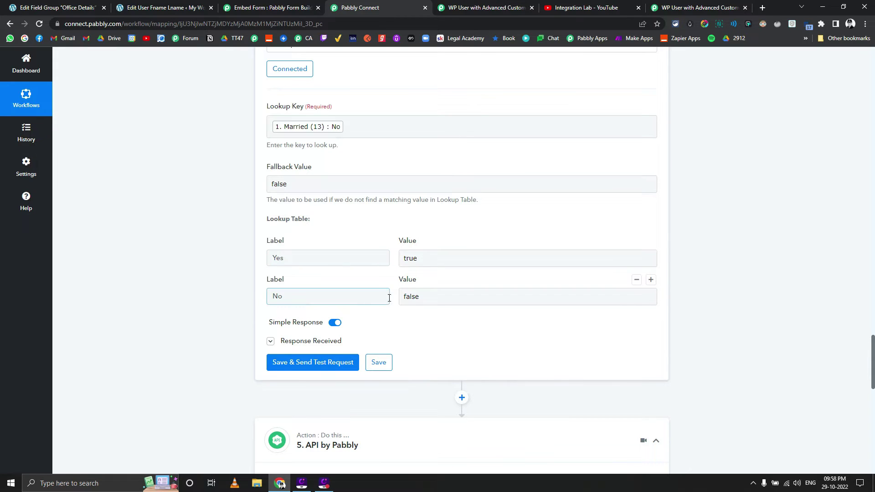
{"action": "scroll", "coordinate": [405, 302], "scroll_direction": "down", "scroll_amount": 3}
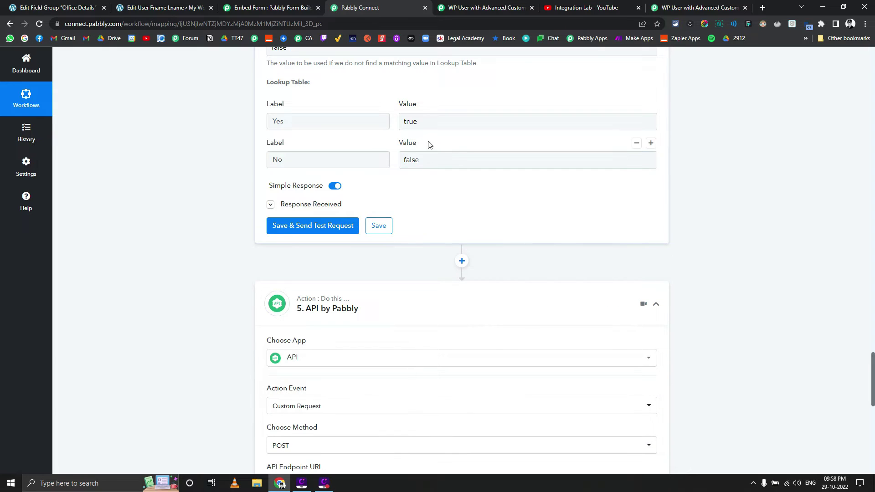
{"action": "left_click", "coordinate": [283, 204]}
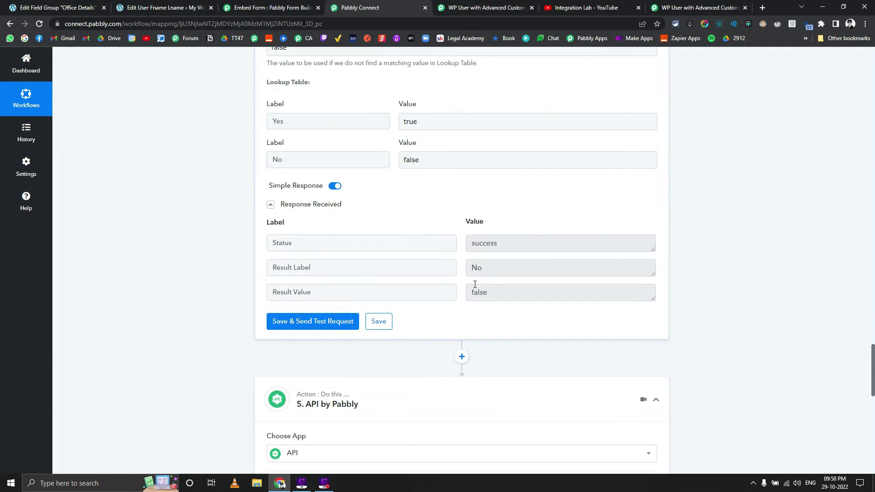
{"action": "double_click", "coordinate": [491, 290]}
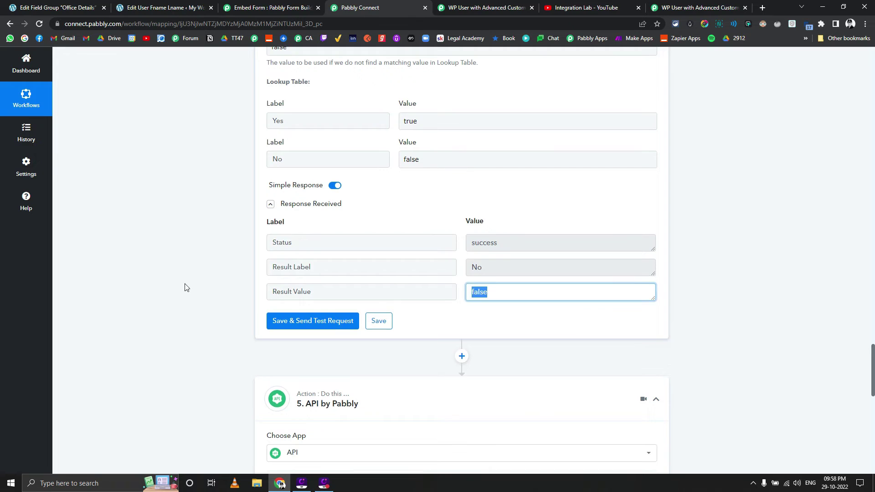
{"action": "scroll", "coordinate": [173, 282], "scroll_direction": "down", "scroll_amount": 11}
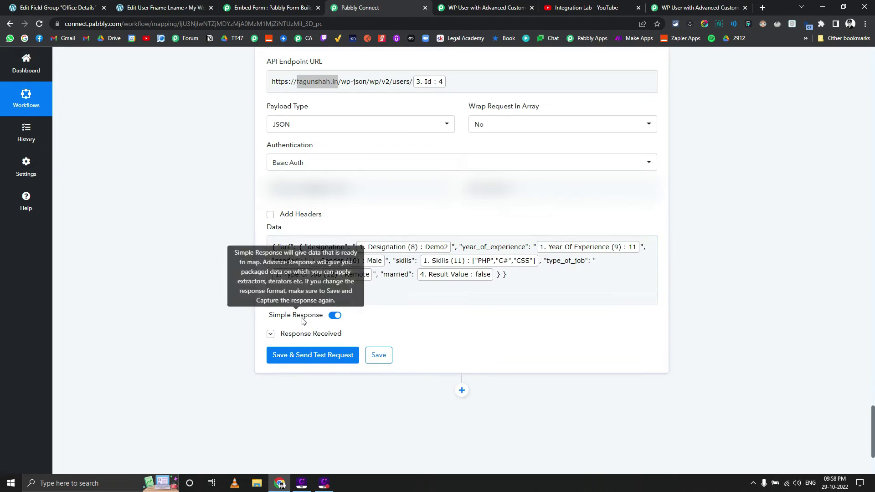
Step: Review the API step's test response, including Designation Demo2 and Gender Male
{"action": "left_click", "coordinate": [283, 334]}
{"action": "scroll", "coordinate": [189, 302], "scroll_direction": "down", "scroll_amount": 4}
{"action": "scroll", "coordinate": [580, 221], "scroll_direction": "down", "scroll_amount": 20}
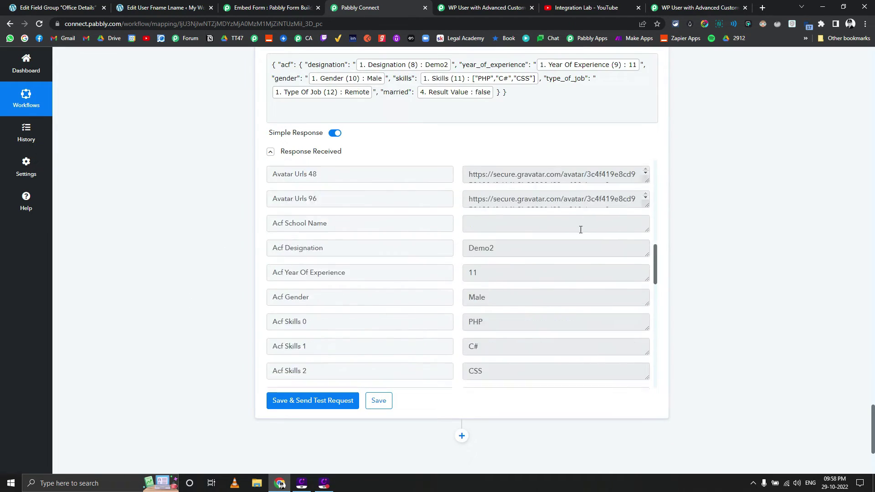
{"action": "scroll", "coordinate": [578, 231], "scroll_direction": "up", "scroll_amount": 6}
{"action": "scroll", "coordinate": [578, 231], "scroll_direction": "up", "scroll_amount": 5}
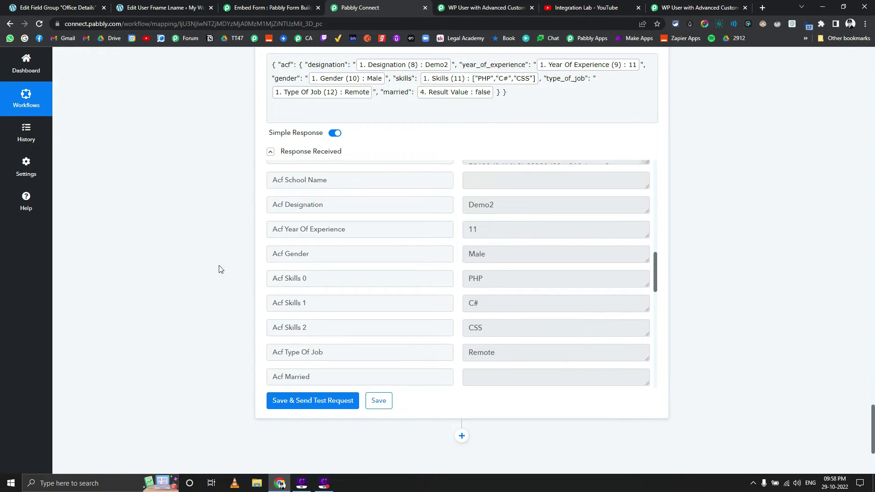
{"action": "scroll", "coordinate": [200, 257], "scroll_direction": "up", "scroll_amount": 7}
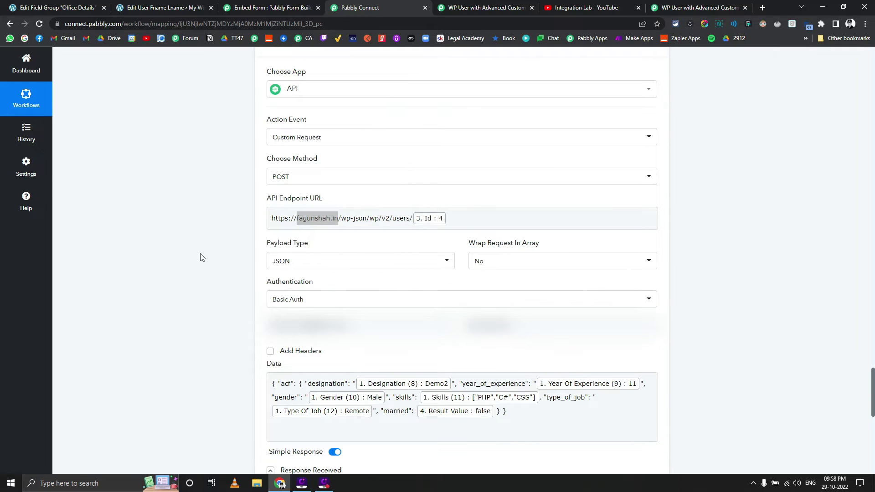
{"action": "scroll", "coordinate": [201, 258], "scroll_direction": "up", "scroll_amount": 1}
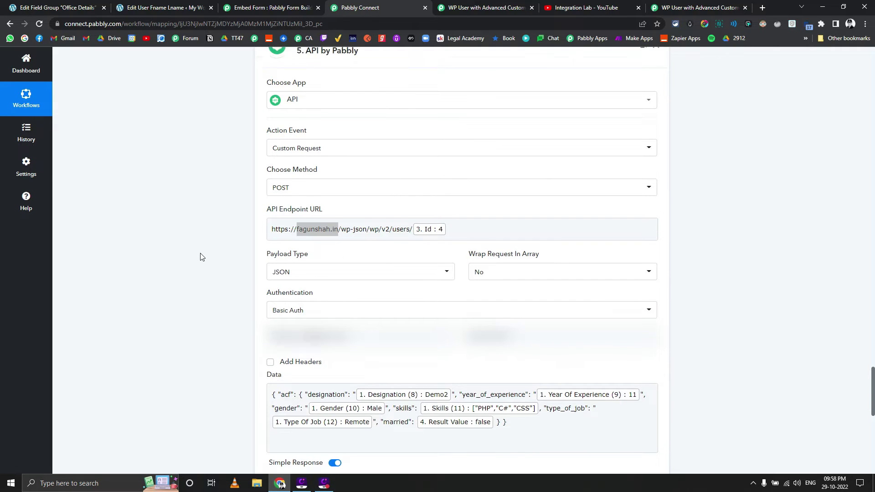
{"action": "scroll", "coordinate": [201, 256], "scroll_direction": "down", "scroll_amount": 4}
Step: Select the ACF field mappings in the request's Data body, then select another tab's web address
{"action": "left_click", "coordinate": [378, 269]}
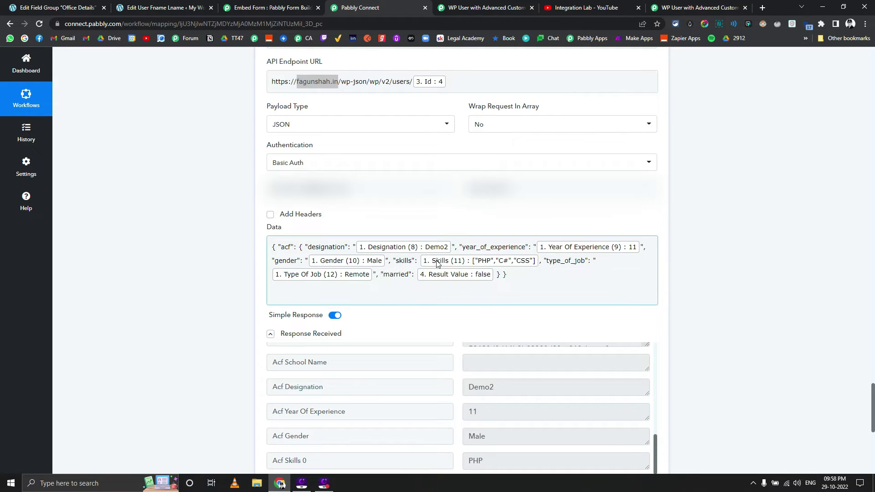
{"action": "left_click_drag", "start_coordinate": [506, 276], "coordinate": [242, 239]}
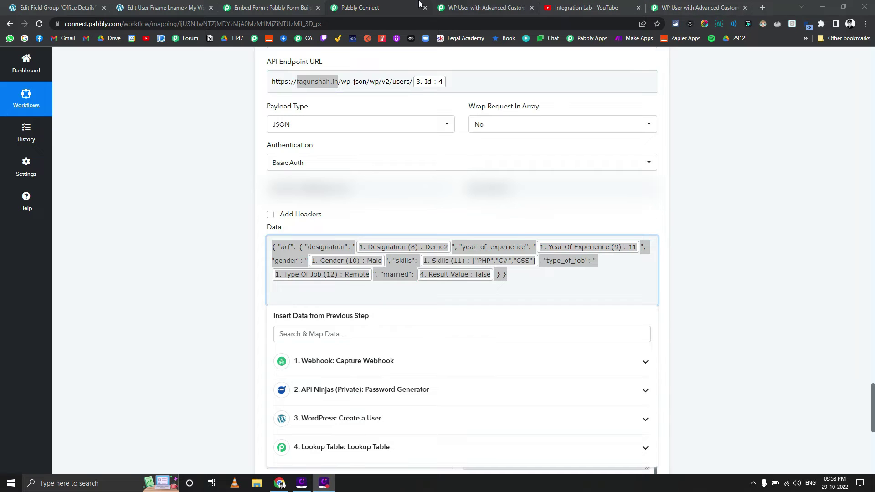
{"action": "left_click", "coordinate": [472, 5]}
{"action": "left_click", "coordinate": [588, 7]}
{"action": "left_click", "coordinate": [567, 21]}
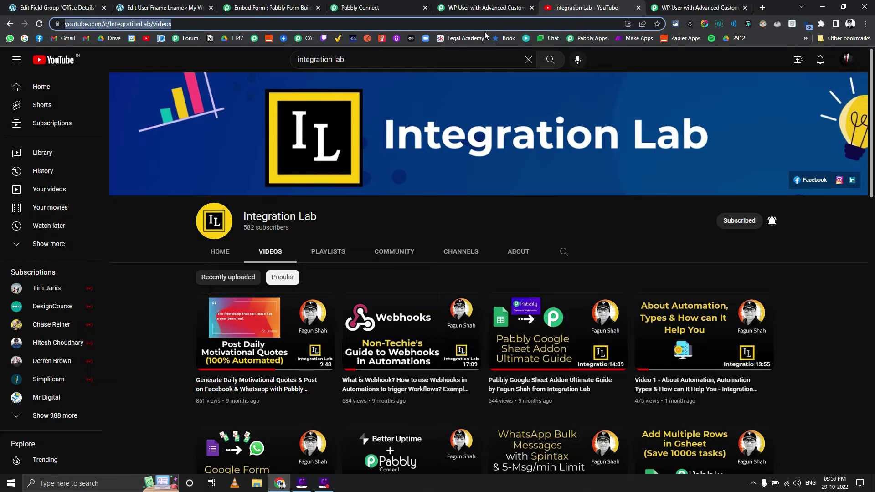
Step: Load jsonlint.com, paste the API request body and validate it
{"action": "left_click", "coordinate": [63, 7]}
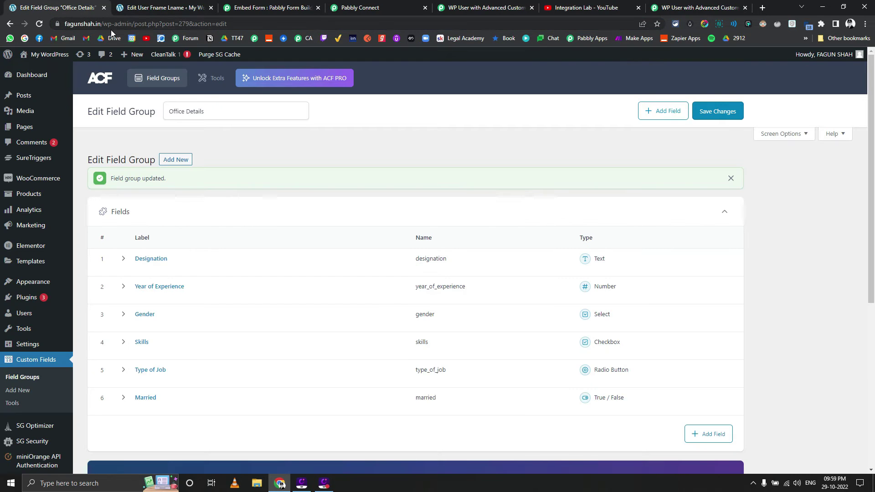
{"action": "left_click", "coordinate": [113, 26]}
{"action": "type", "text": "json"}
{"action": "key", "text": "Return"}
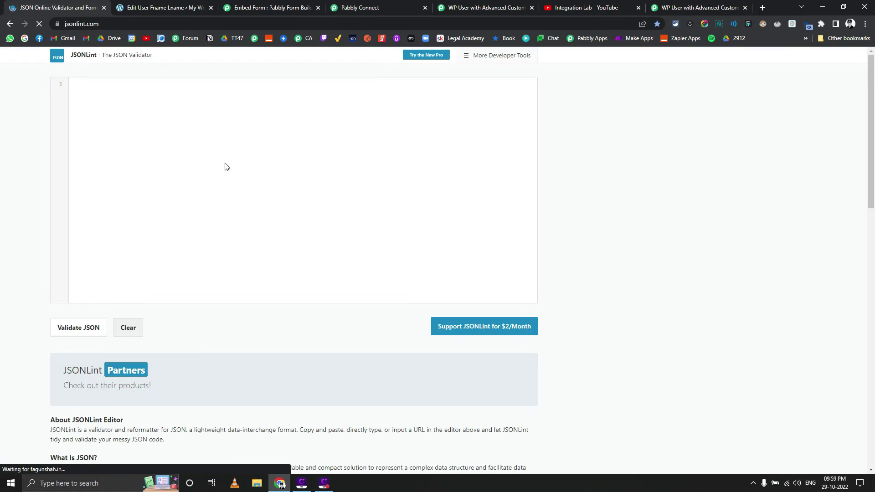
{"action": "type", "text": "{\"acf\": {\"designation\": \"1. Designation (8) : Demo2\", \"year_of_experience\": \"1. Year Of Experience (9) : 11\", \"gender\": \"1. Gender (10) : Male\", \"skills\": 1. Skills(11): [\"PHP\", \"C#\", \"CSS\"], \"type_of_job\": \"1. Type Of Job (12) : Remote\", \"married\": 4. Result Value: false}}"}
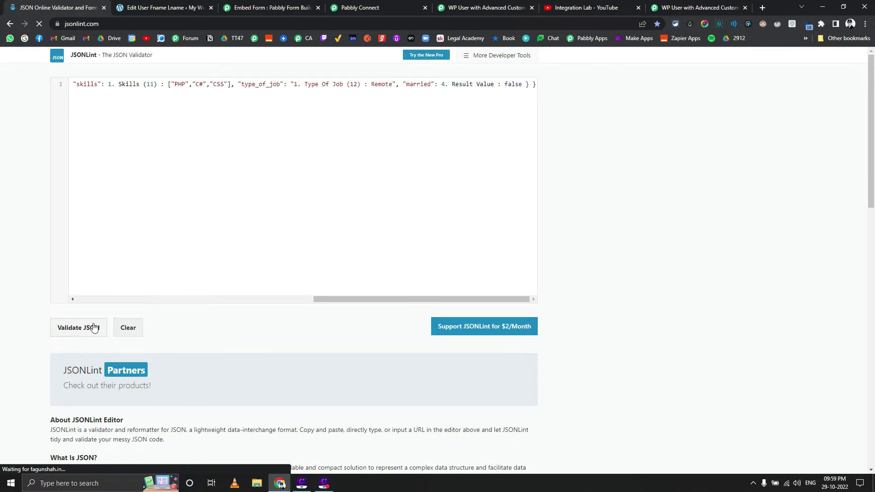
{"action": "left_click", "coordinate": [91, 327]}
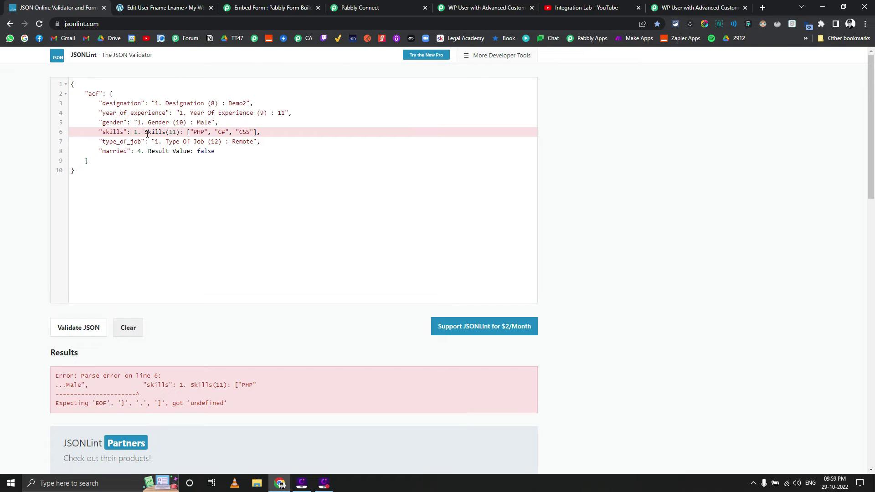
Step: Strip the Skills and Result Value labels so skills is a bare array and married is false
{"action": "left_click_drag", "start_coordinate": [135, 132], "coordinate": [187, 132]}
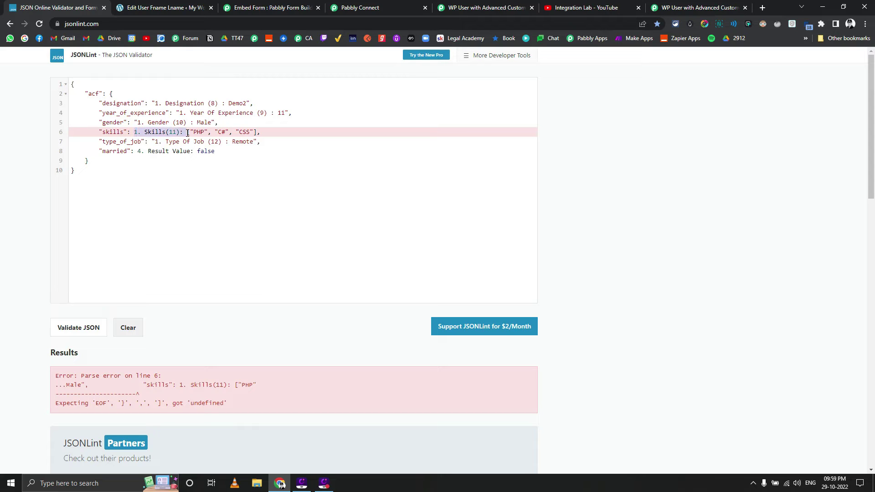
{"action": "key", "text": "BackSpace"}
{"action": "left_click", "coordinate": [78, 326]}
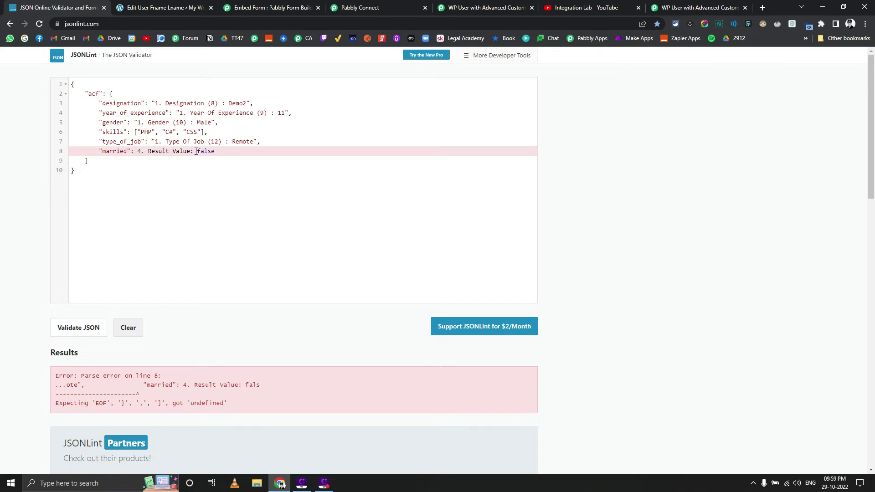
{"action": "left_click_drag", "start_coordinate": [197, 153], "coordinate": [135, 156]}
{"action": "key", "text": "BackSpace"}
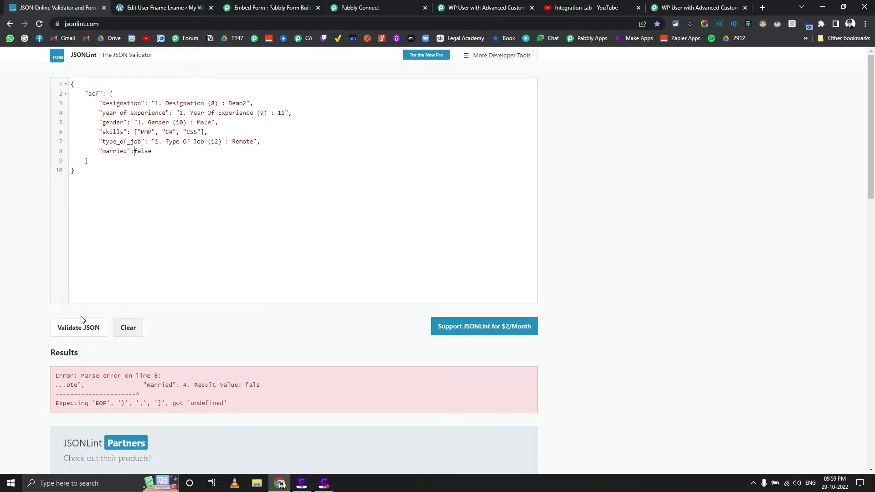
{"action": "left_click", "coordinate": [79, 327]}
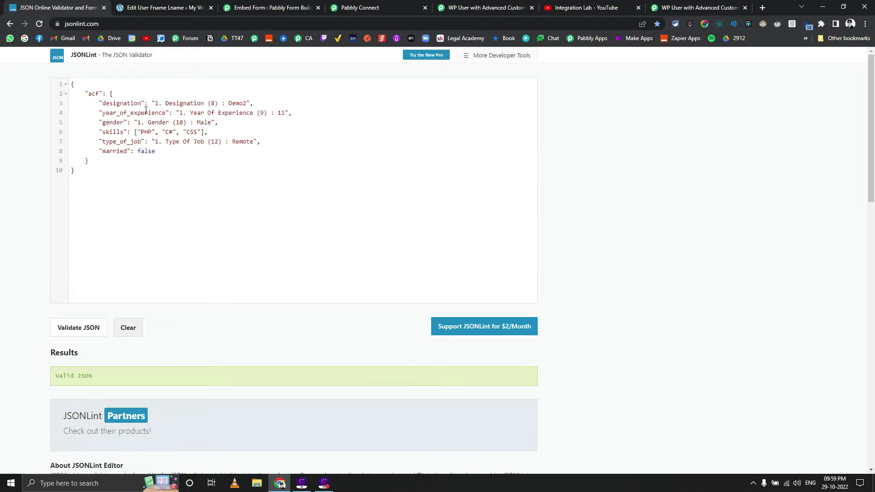
Step: Strip the remaining labels, leaving Demo2, 11, Male and Remote, and confirm Valid JSON
{"action": "left_click_drag", "start_coordinate": [155, 104], "coordinate": [230, 106]}
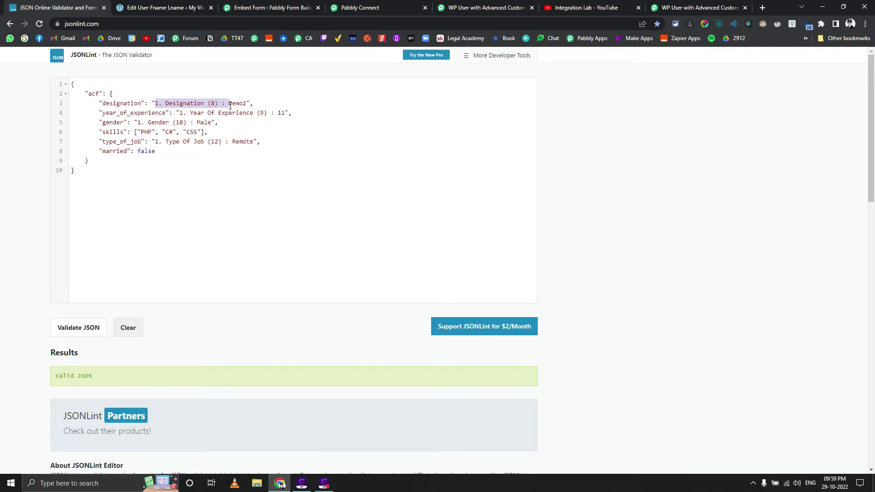
{"action": "key", "text": "BackSpace"}
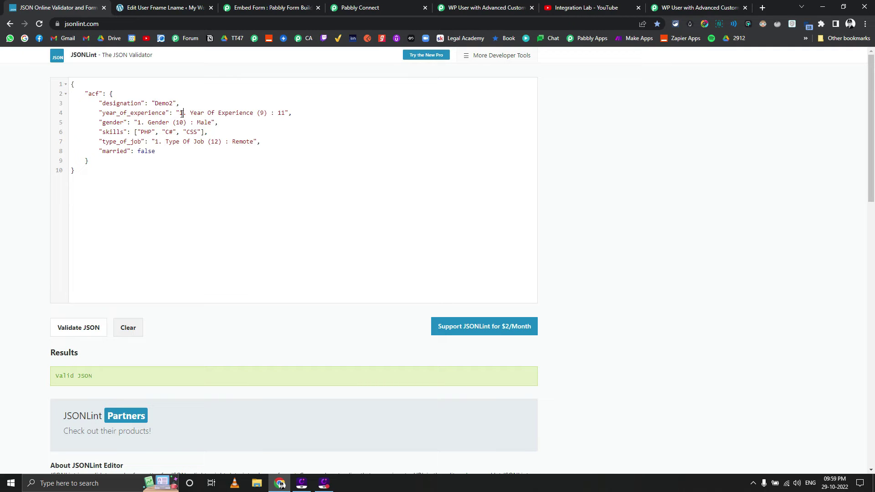
{"action": "left_click_drag", "start_coordinate": [181, 113], "coordinate": [278, 114]}
{"action": "key", "text": "BackSpace"}
{"action": "left_click_drag", "start_coordinate": [137, 123], "coordinate": [232, 142]}
{"action": "key", "text": "BackSpace"}
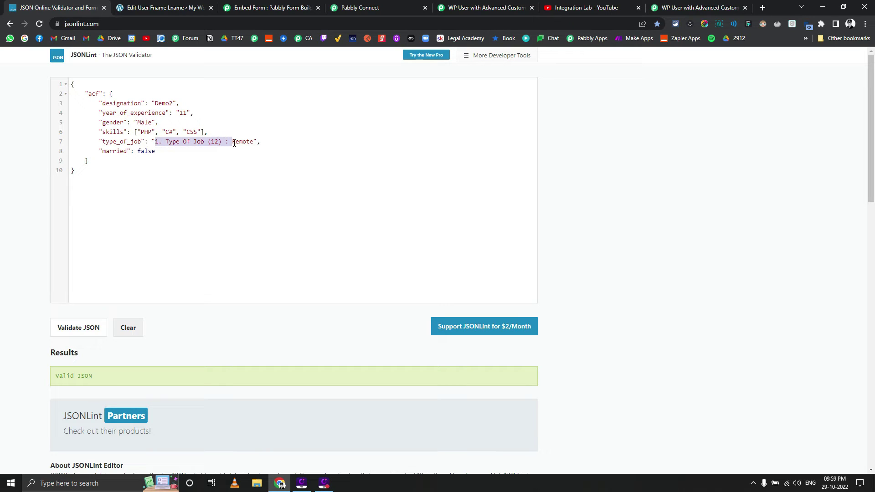
{"action": "key", "text": "BackSpace"}
{"action": "left_click", "coordinate": [97, 329]}
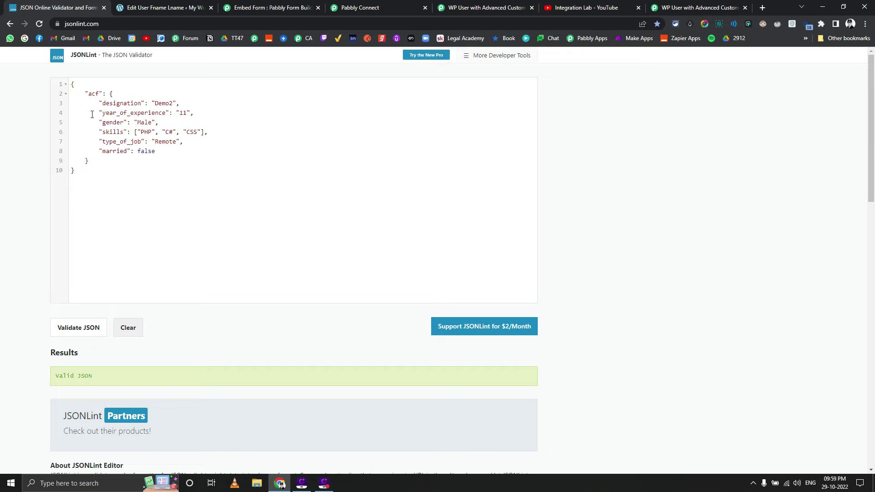
Step: Return to the Pabbly Connect workflow and dismiss the Insert Data suggestions to see the responses
{"action": "left_click", "coordinate": [296, 7]}
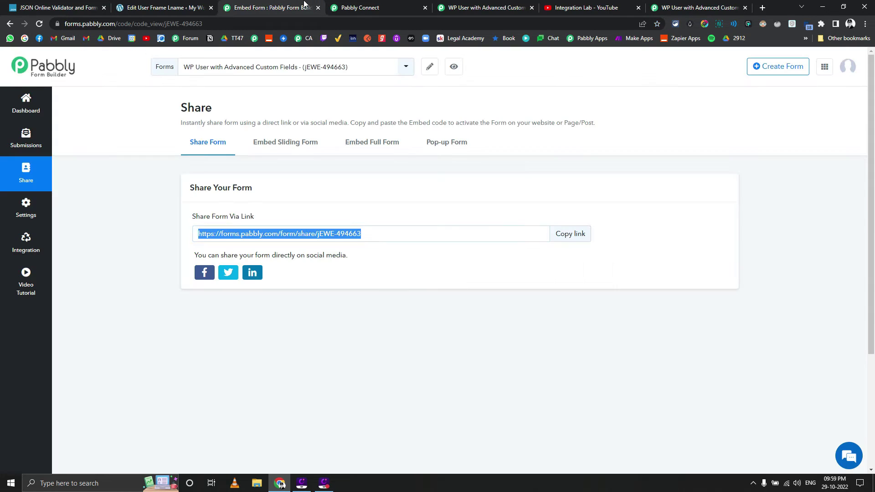
{"action": "left_click", "coordinate": [367, 5]}
{"action": "left_click", "coordinate": [205, 178]}
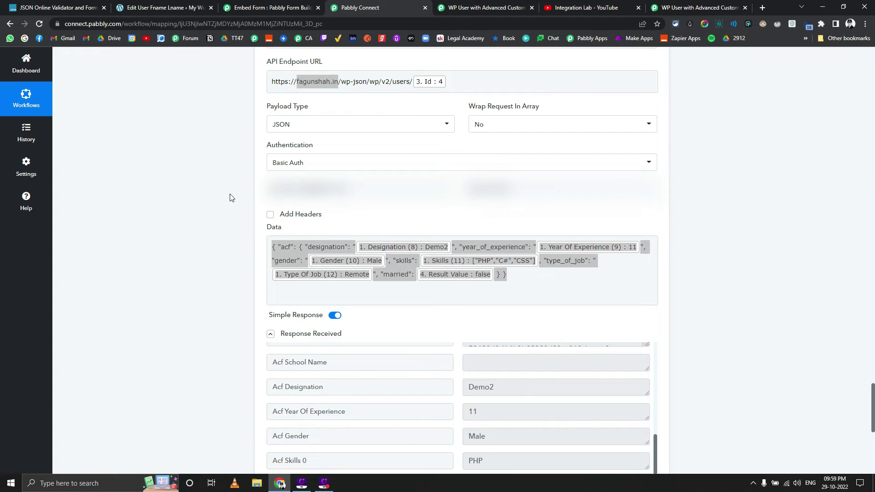
{"action": "scroll", "coordinate": [231, 197], "scroll_direction": "up", "scroll_amount": 6}
Step: Scroll back up through the workflow steps to the webhook's captured form fields
{"action": "scroll", "coordinate": [230, 198], "scroll_direction": "up", "scroll_amount": 5}
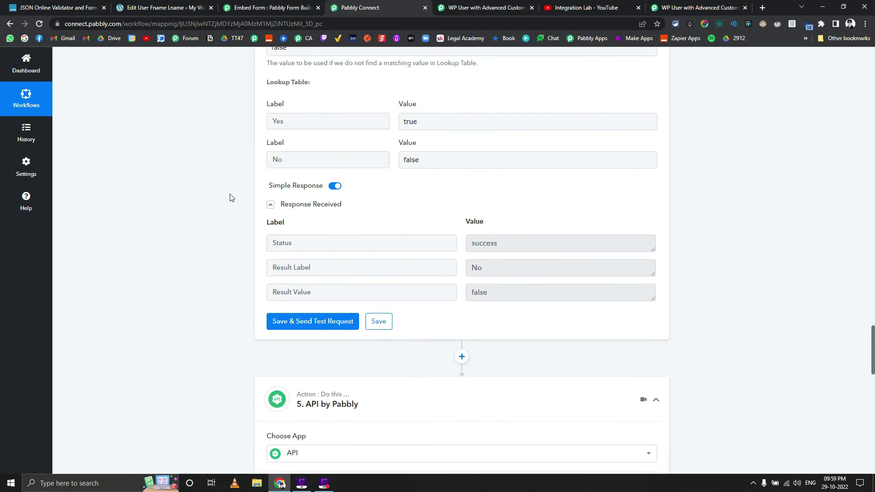
{"action": "scroll", "coordinate": [230, 197], "scroll_direction": "up", "scroll_amount": 6}
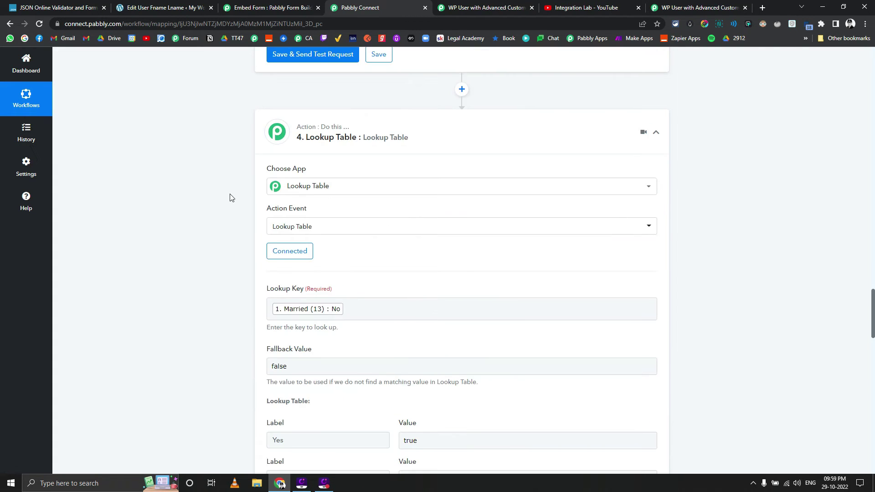
{"action": "scroll", "coordinate": [230, 197], "scroll_direction": "up", "scroll_amount": 6}
{"action": "scroll", "coordinate": [231, 197], "scroll_direction": "down", "scroll_amount": 3}
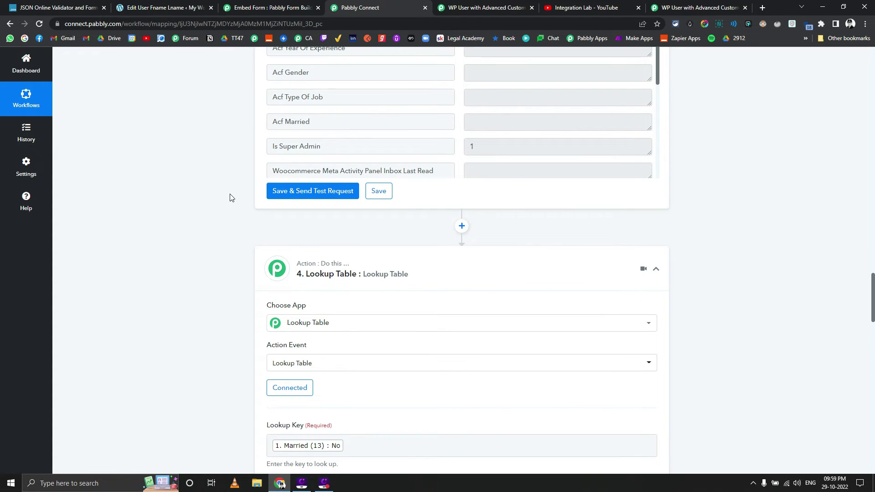
{"action": "scroll", "coordinate": [230, 197], "scroll_direction": "up", "scroll_amount": 20}
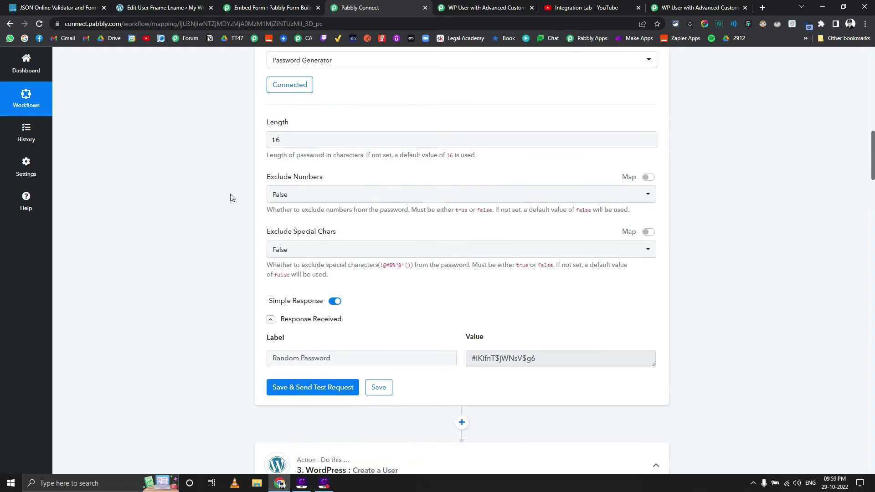
{"action": "scroll", "coordinate": [230, 197], "scroll_direction": "up", "scroll_amount": 20}
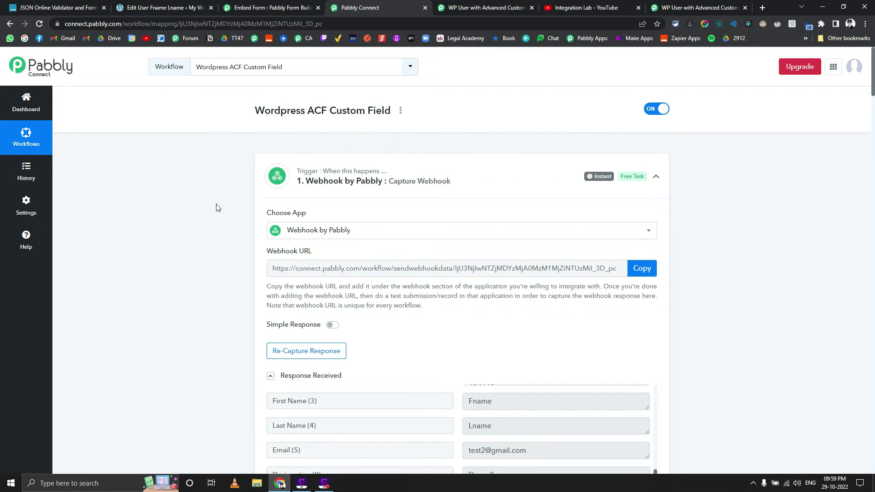
{"action": "scroll", "coordinate": [208, 203], "scroll_direction": "down", "scroll_amount": 4}
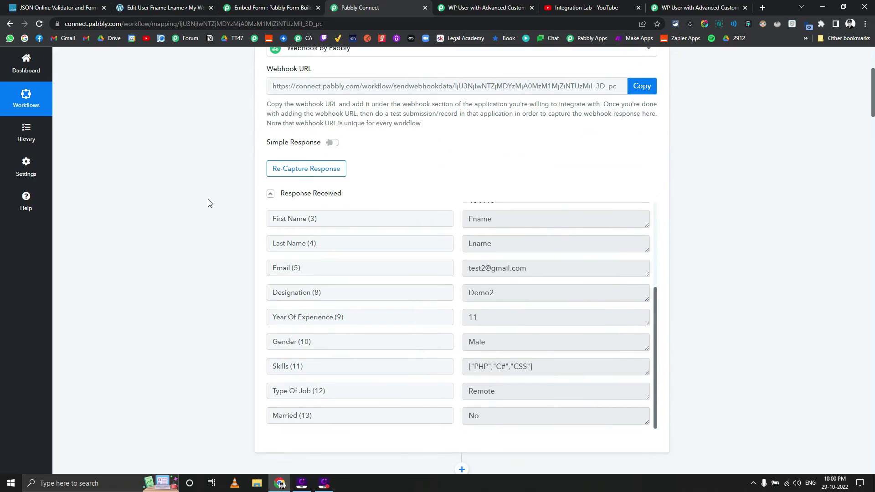
{"action": "scroll", "coordinate": [208, 203], "scroll_direction": "up", "scroll_amount": 3}
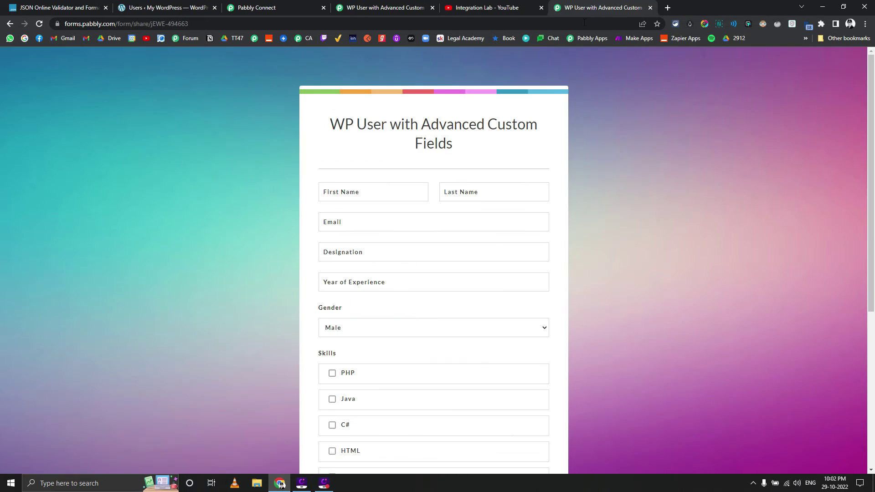
Step: Enter the test first and last name, e-mail, Designation Marketer and 7 years of experience
{"action": "left_click", "coordinate": [341, 191]}
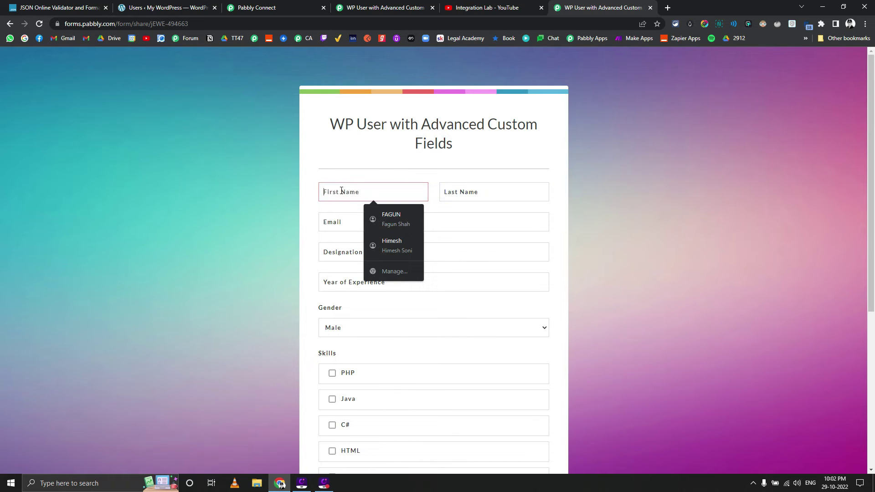
{"action": "type", "text": "Ters"}
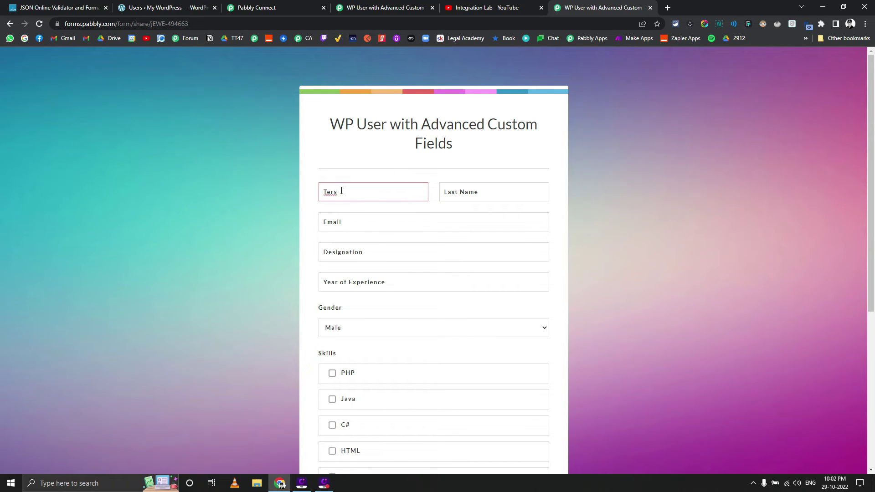
{"action": "key", "text": "BackSpace"}
{"action": "key", "text": "BackSpace"}
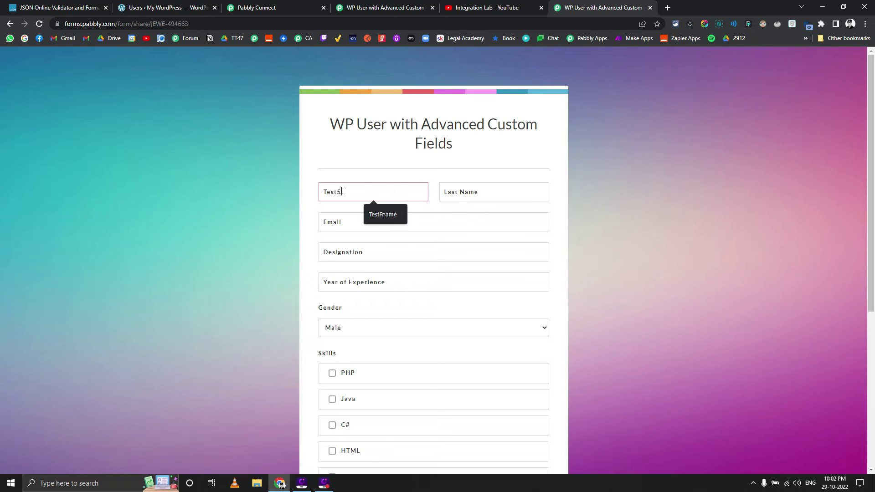
{"action": "key", "text": "Tab"}
{"action": "type", "text": "Test"}
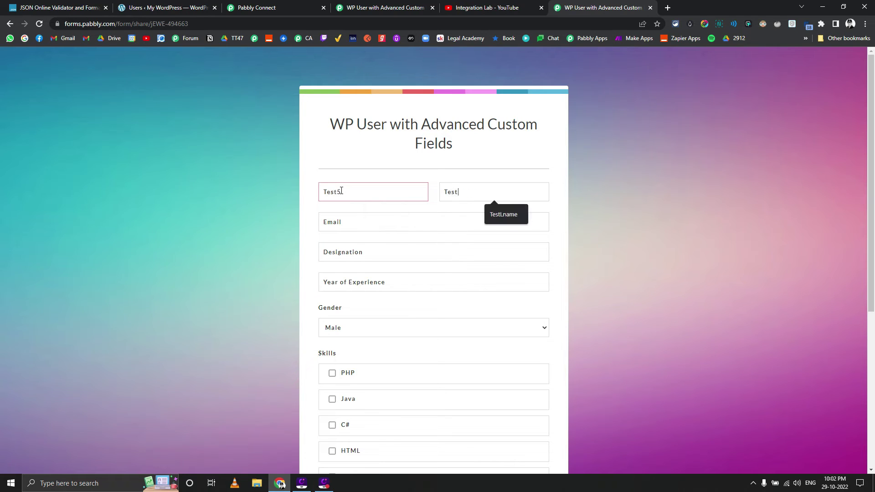
{"action": "type", "text": "55"}
{"action": "key", "text": "Tab"}
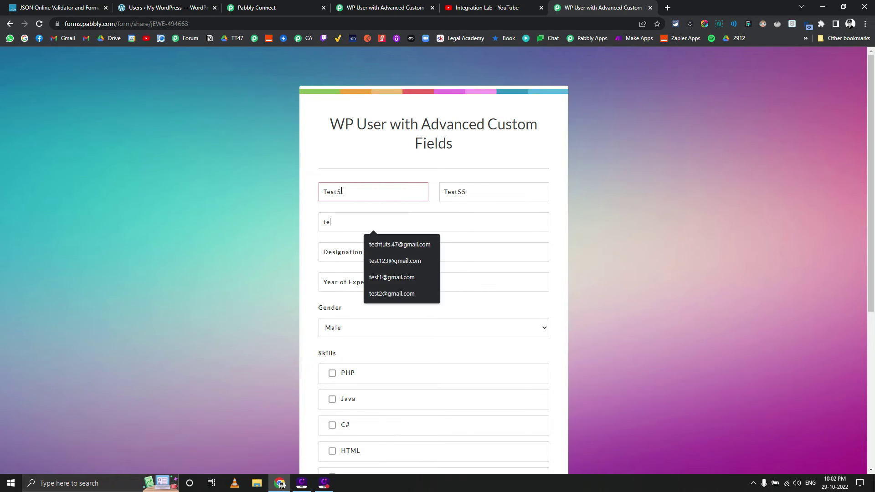
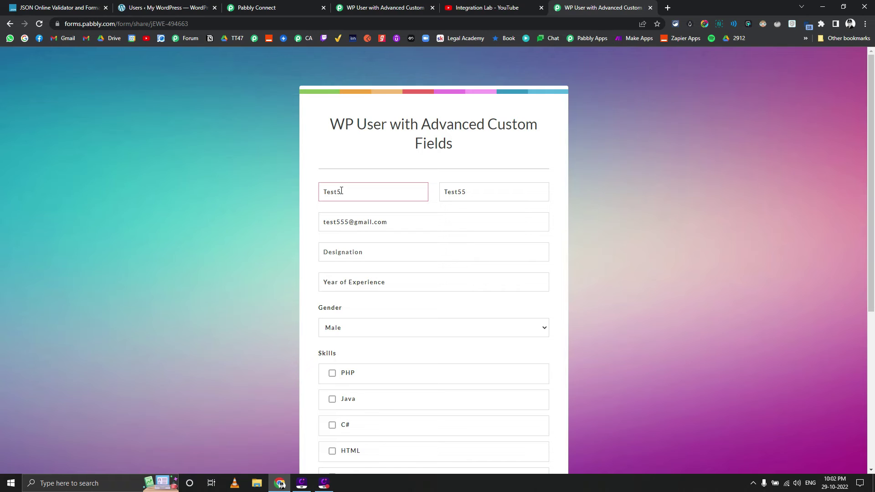
{"action": "type", "text": "Markete"}
{"action": "type", "text": "7"}
Step: Choose Female, tick PHP, Java and CSS skills, and select In Office as job type
{"action": "scroll", "coordinate": [366, 239], "scroll_direction": "down", "scroll_amount": 2}
{"action": "left_click", "coordinate": [353, 238]}
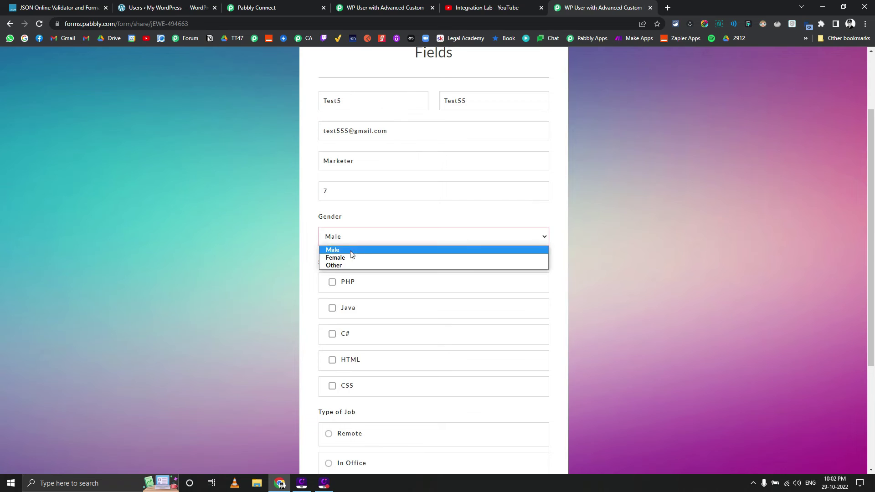
{"action": "left_click", "coordinate": [349, 258]}
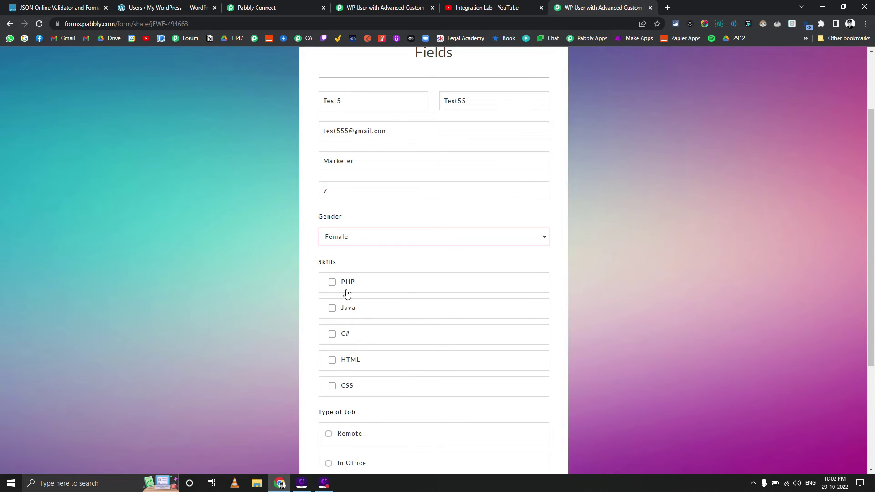
{"action": "left_click", "coordinate": [347, 286]}
{"action": "left_click", "coordinate": [355, 309]}
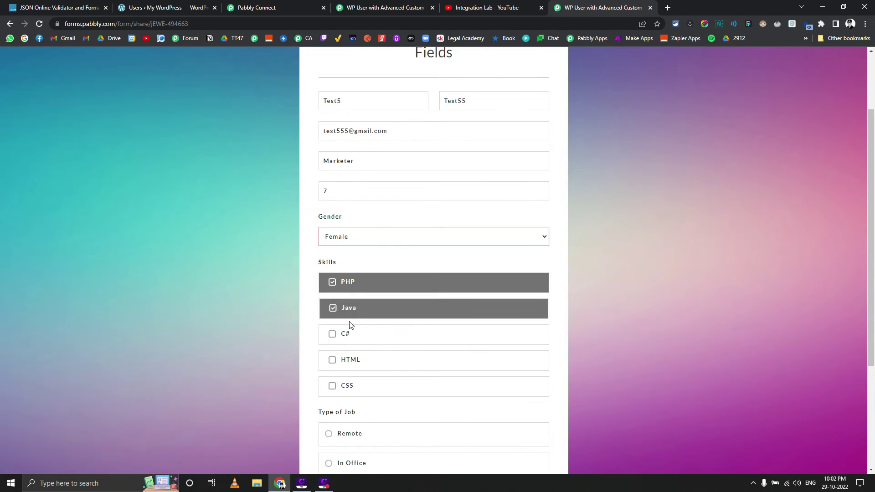
{"action": "left_click", "coordinate": [336, 386]}
{"action": "scroll", "coordinate": [257, 333], "scroll_direction": "down", "scroll_amount": 3}
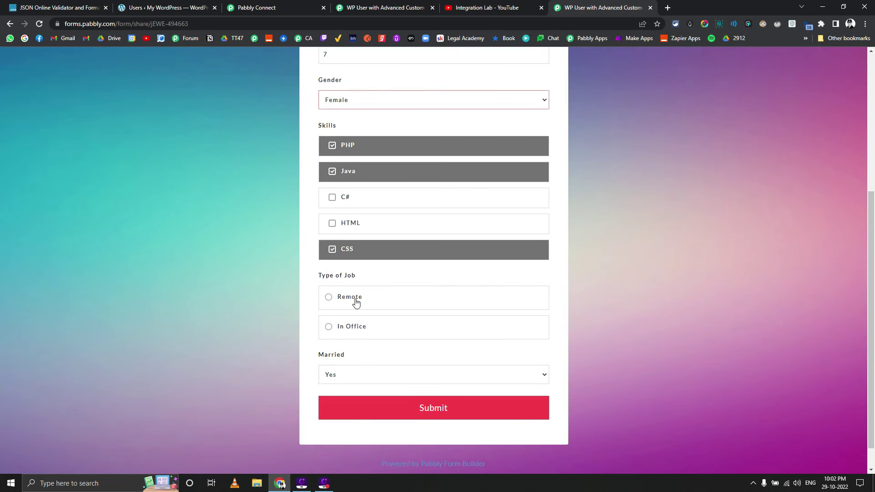
{"action": "left_click", "coordinate": [357, 331]}
Step: Submit the form and refresh the WordPress Users list to show the new Subscriber
{"action": "scroll", "coordinate": [196, 354], "scroll_direction": "down", "scroll_amount": 1}
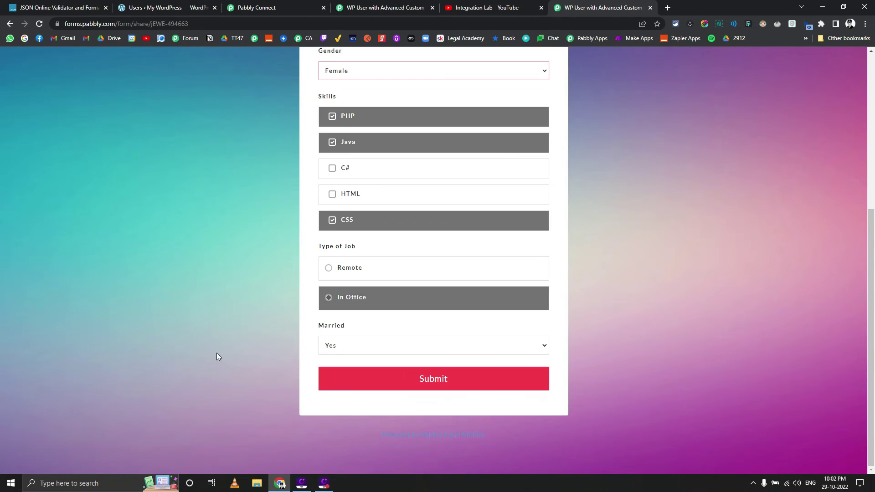
{"action": "left_click", "coordinate": [369, 388]}
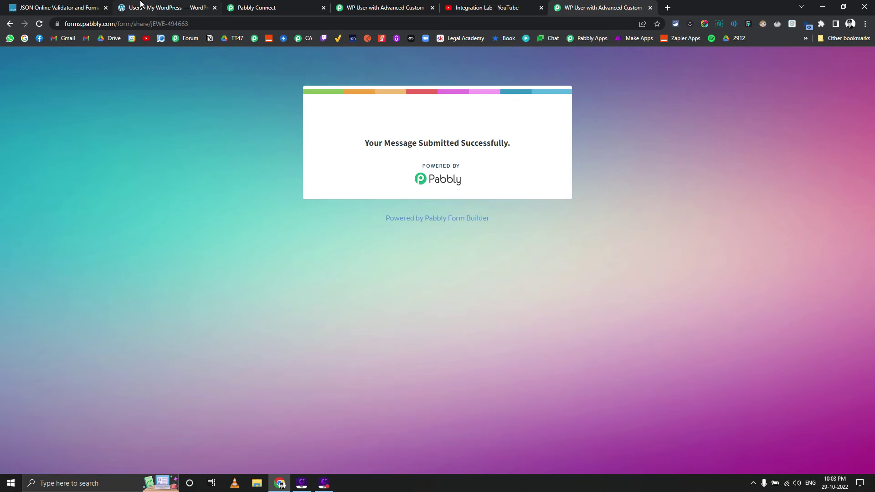
{"action": "left_click", "coordinate": [141, 4]}
{"action": "left_click", "coordinate": [42, 23]}
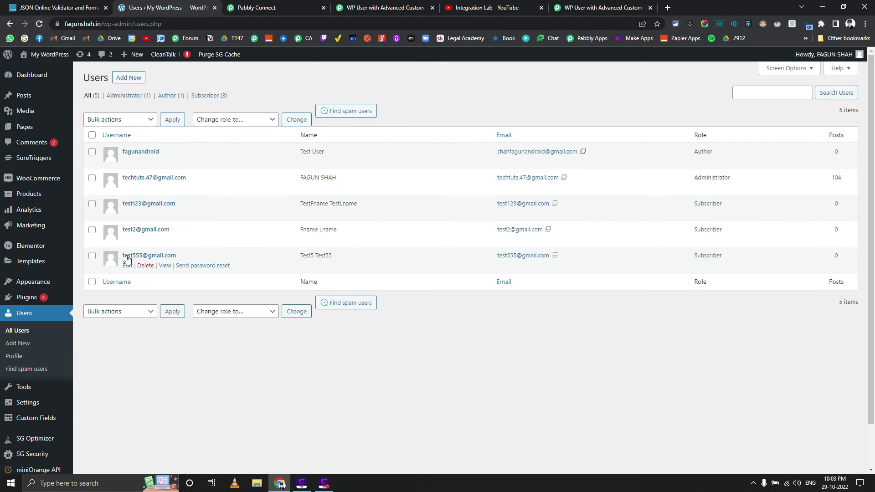
Step: Open the Test5 Test55 user's profile and review its Office Details against the submitted form
{"action": "left_click", "coordinate": [127, 264]}
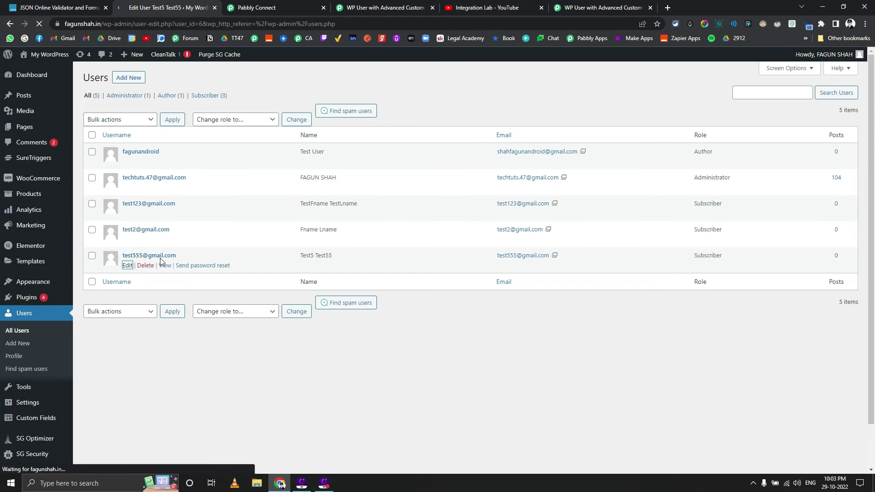
{"action": "scroll", "coordinate": [164, 254], "scroll_direction": "down", "scroll_amount": 3}
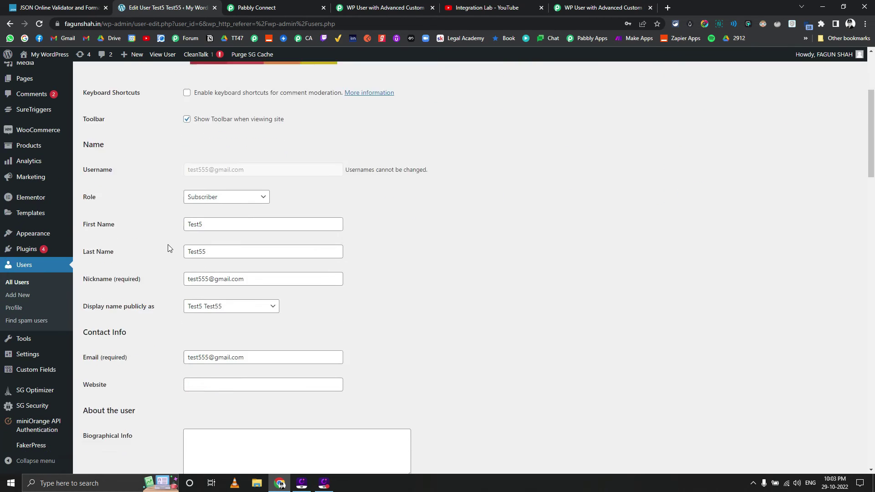
{"action": "scroll", "coordinate": [168, 248], "scroll_direction": "down", "scroll_amount": 15}
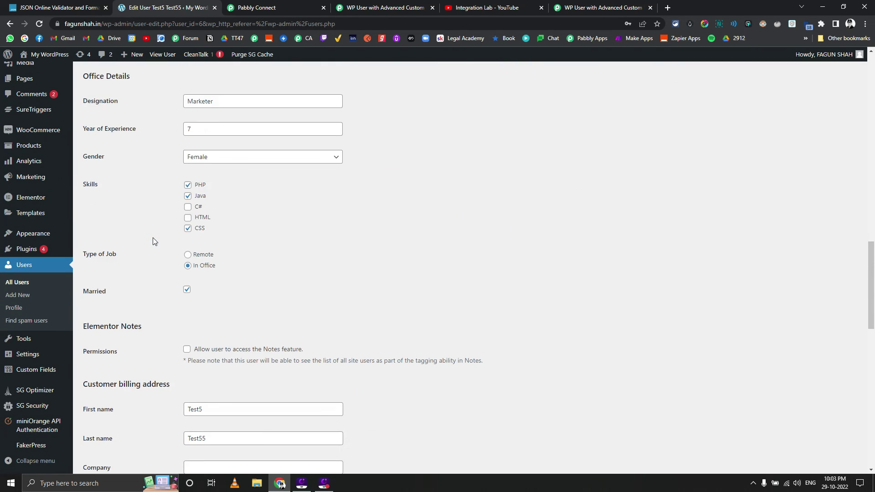
{"action": "scroll", "coordinate": [153, 242], "scroll_direction": "up", "scroll_amount": 2}
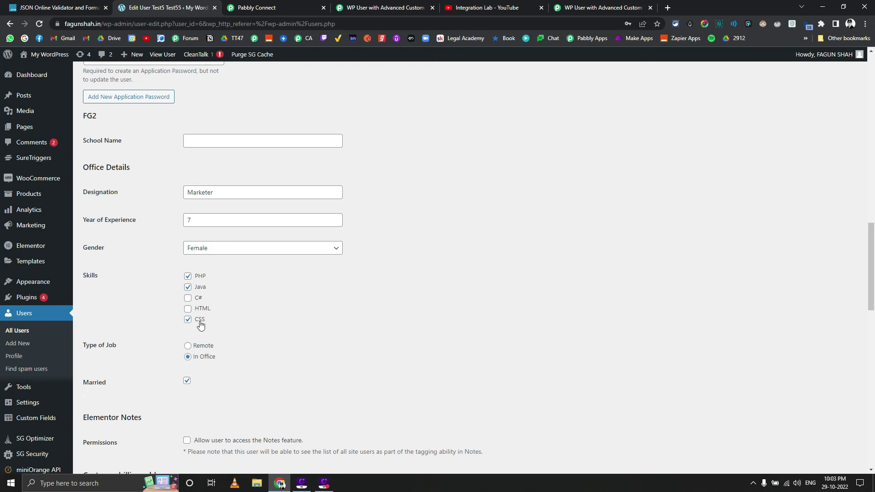
{"action": "scroll", "coordinate": [180, 366], "scroll_direction": "down", "scroll_amount": 1}
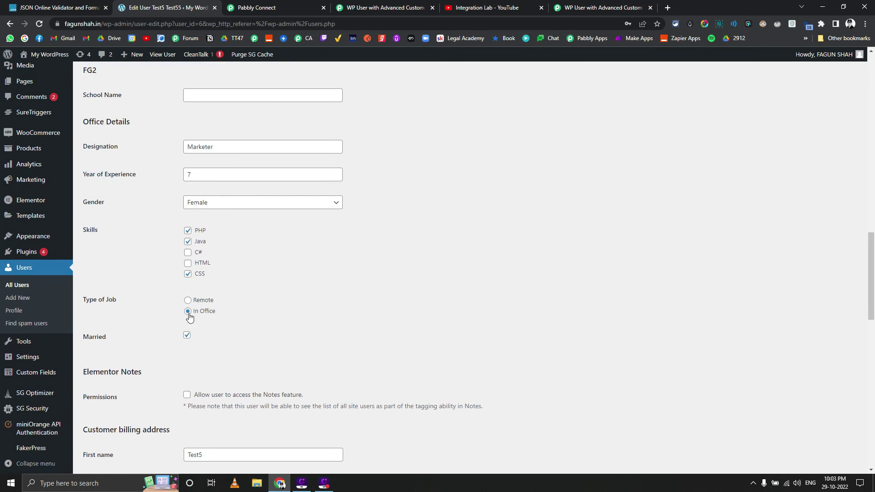
{"action": "scroll", "coordinate": [173, 341], "scroll_direction": "down", "scroll_amount": 3}
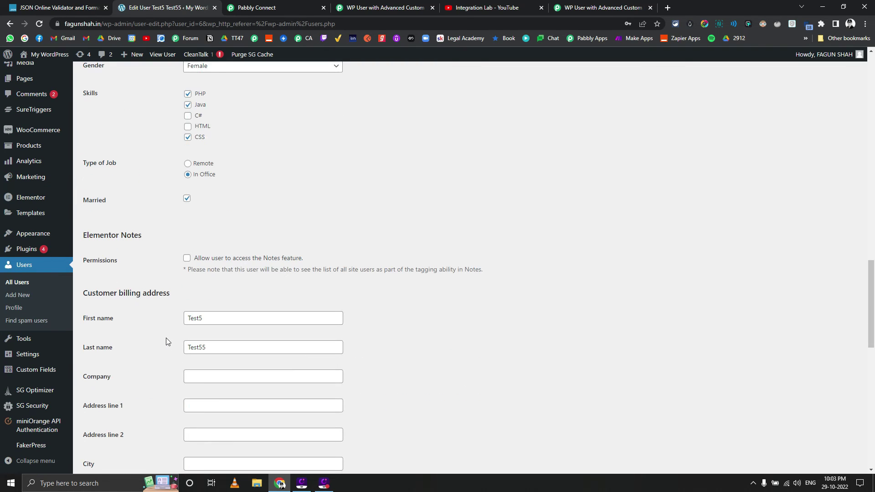
{"action": "scroll", "coordinate": [165, 337], "scroll_direction": "up", "scroll_amount": 20}
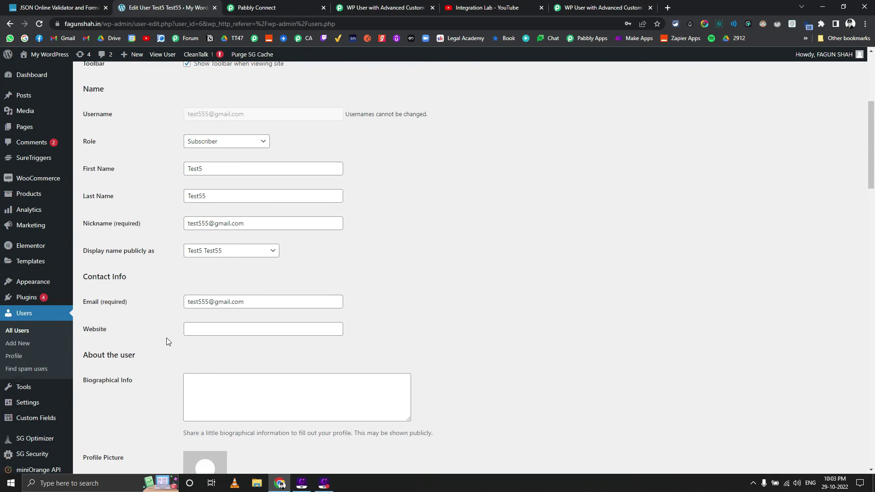
{"action": "scroll", "coordinate": [167, 341], "scroll_direction": "up", "scroll_amount": 4}
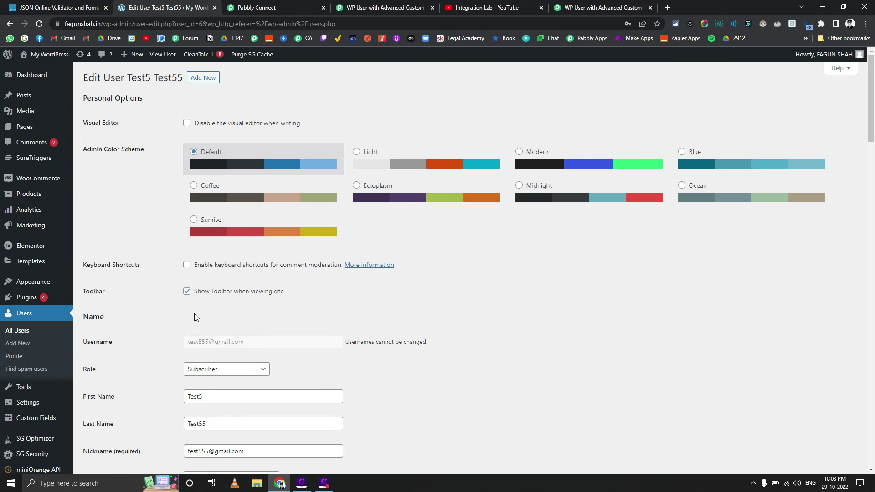
Step: Close the Partial Failed task details panel and open the Wordpress ACF Custom Field workflow
{"action": "left_click", "coordinate": [392, 9]}
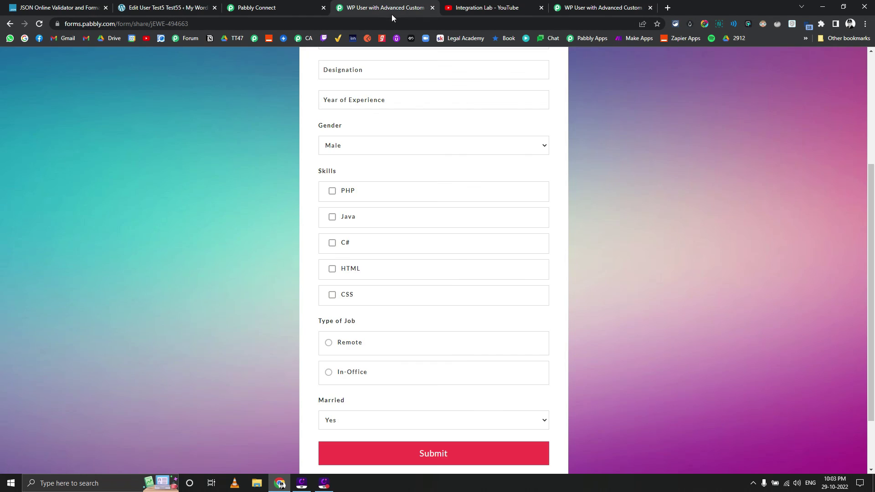
{"action": "left_click", "coordinate": [292, 5]}
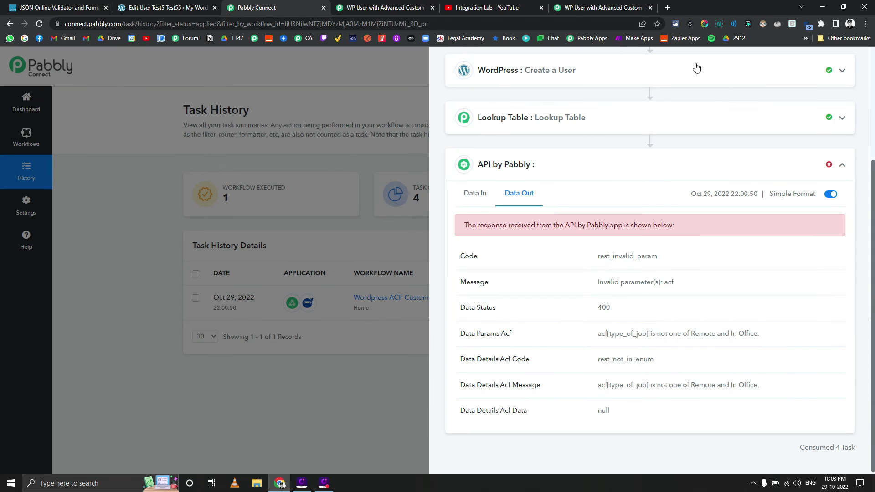
{"action": "scroll", "coordinate": [599, 103], "scroll_direction": "up", "scroll_amount": 4}
{"action": "left_click", "coordinate": [401, 133]}
{"action": "left_click", "coordinate": [364, 298]}
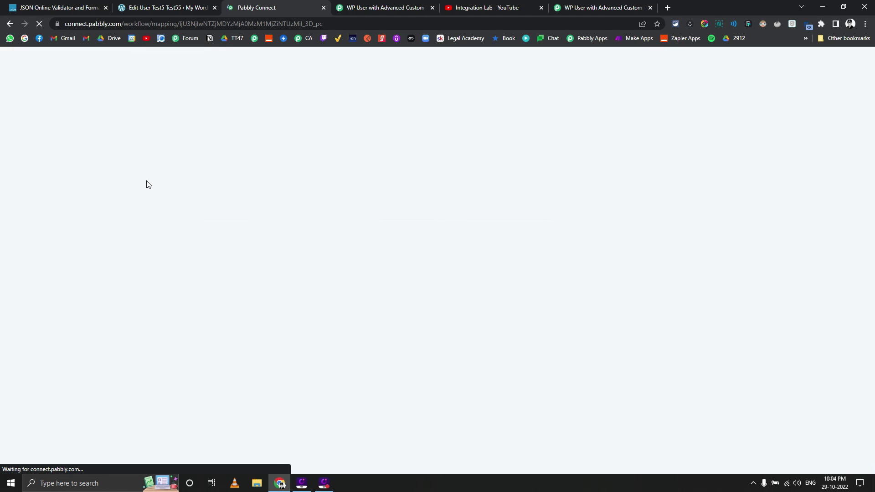
Step: Look over the Wordpress ACF Custom Field workflow steps, then go to the Integration Lab YouTube videos
{"action": "scroll", "coordinate": [146, 184], "scroll_direction": "down", "scroll_amount": 10}
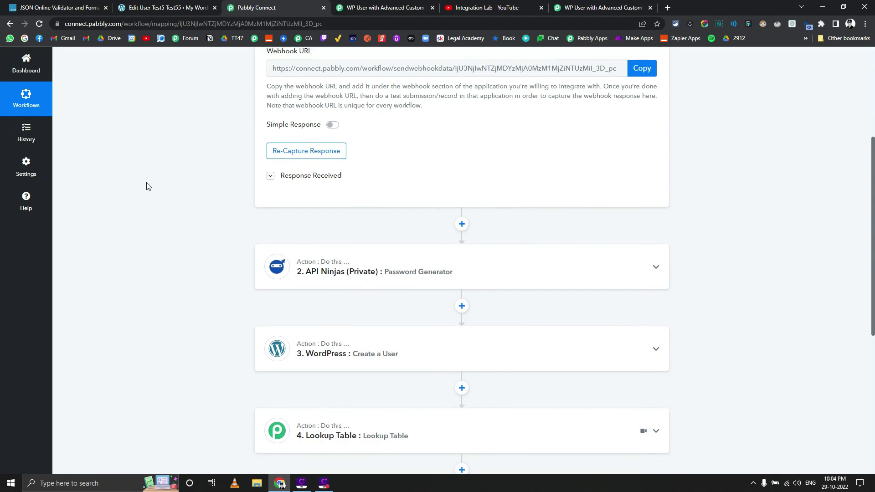
{"action": "scroll", "coordinate": [146, 186], "scroll_direction": "up", "scroll_amount": 4}
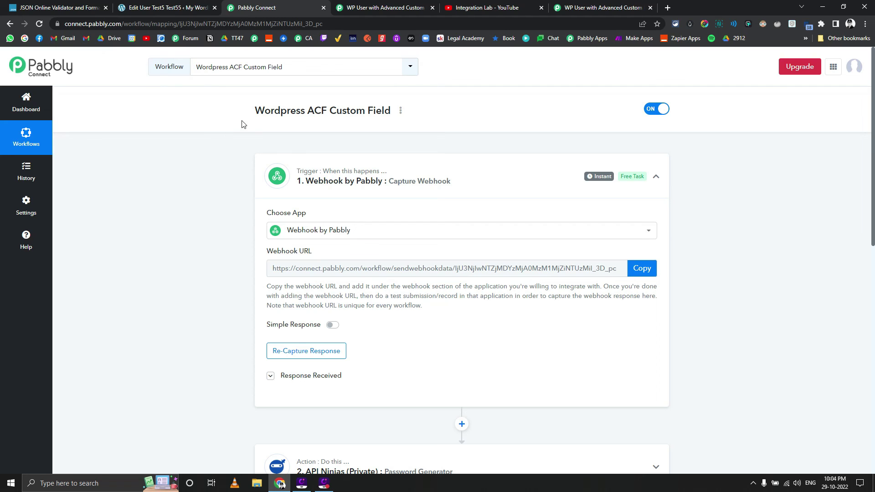
{"action": "left_click", "coordinate": [500, 4]}
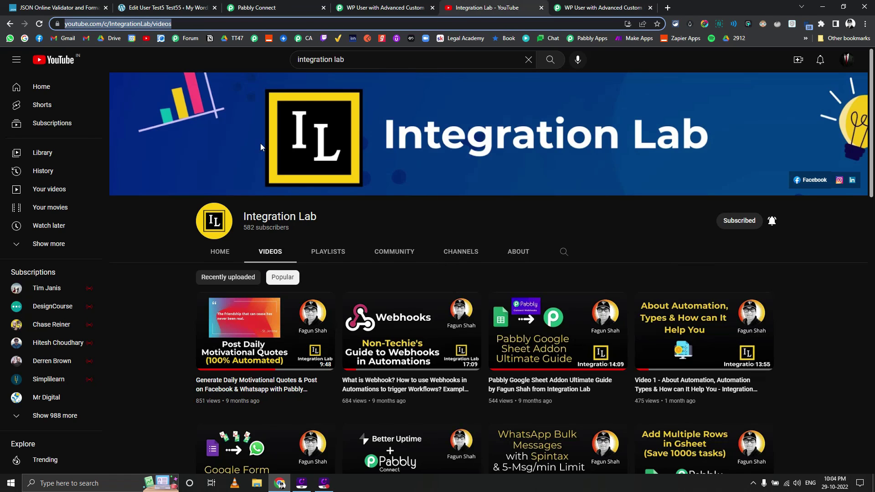